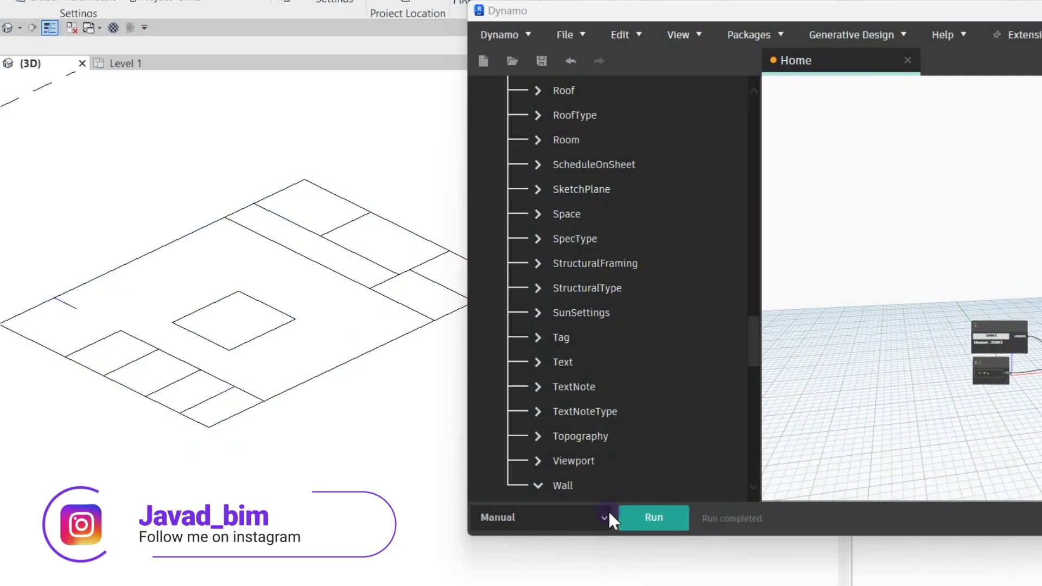
Run the Dynamo graph, then bring up the source AutoCAD floor plan and its wall lines
{"action": "left_click", "coordinate": [662, 520]}
{"action": "scroll", "coordinate": [187, 433], "scroll_direction": "down", "scroll_amount": 3}
{"action": "scroll", "coordinate": [253, 348], "scroll_direction": "up", "scroll_amount": 4}
{"action": "scroll", "coordinate": [251, 376], "scroll_direction": "down", "scroll_amount": 3}
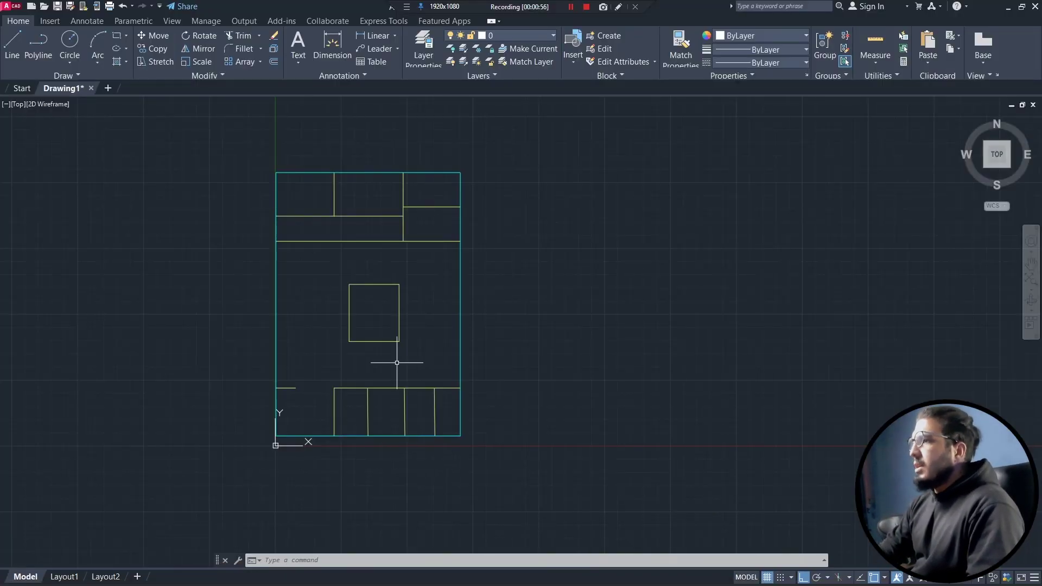
{"action": "scroll", "coordinate": [349, 252], "scroll_direction": "up", "scroll_amount": 2}
{"action": "scroll", "coordinate": [346, 242], "scroll_direction": "up", "scroll_amount": 4}
{"action": "scroll", "coordinate": [344, 239], "scroll_direction": "down", "scroll_amount": 4}
{"action": "middle_click_drag", "start_coordinate": [252, 298], "coordinate": [304, 316]}
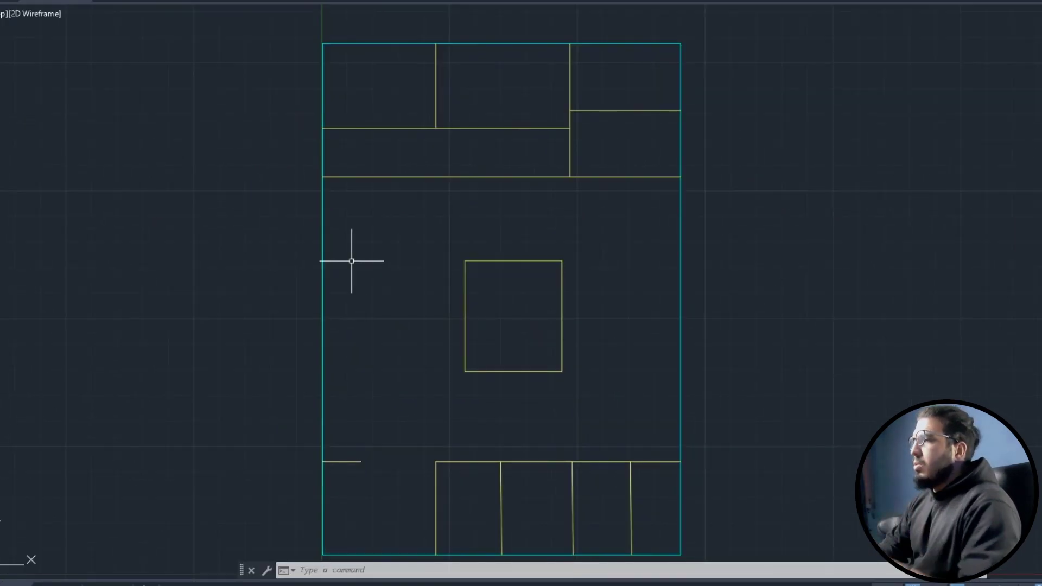
{"action": "middle_click_drag", "start_coordinate": [354, 202], "coordinate": [466, 226]}
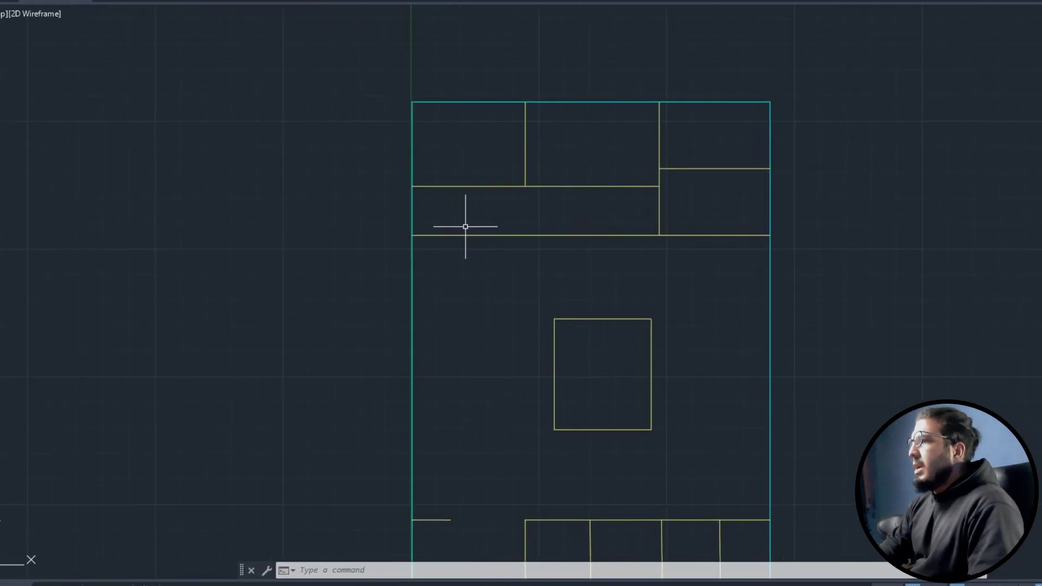
{"action": "scroll", "coordinate": [579, 204], "scroll_direction": "up", "scroll_amount": 4}
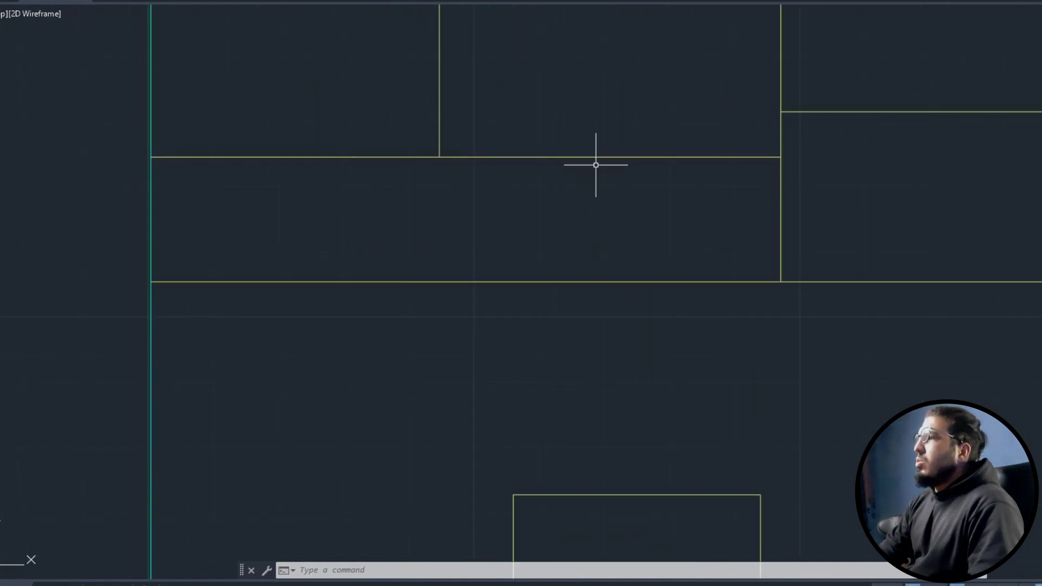
{"action": "scroll", "coordinate": [603, 248], "scroll_direction": "down", "scroll_amount": 4}
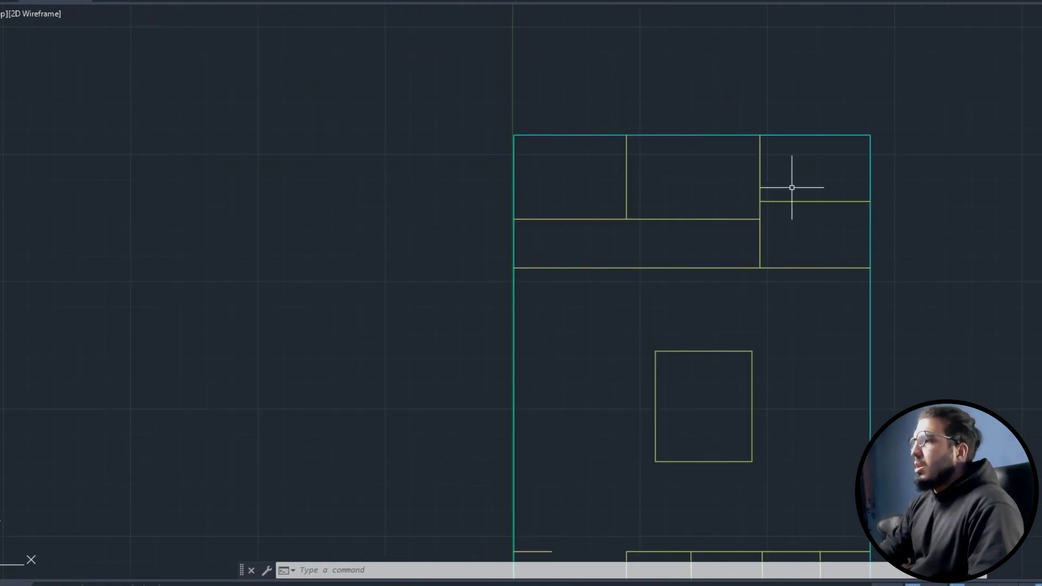
{"action": "scroll", "coordinate": [572, 191], "scroll_direction": "up", "scroll_amount": 3}
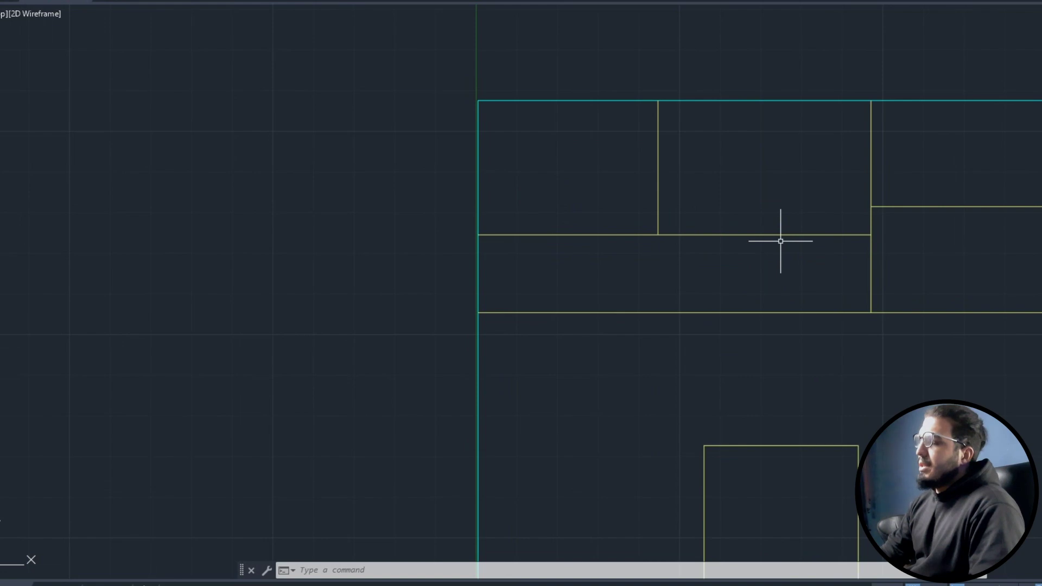
{"action": "scroll", "coordinate": [672, 279], "scroll_direction": "up", "scroll_amount": 3}
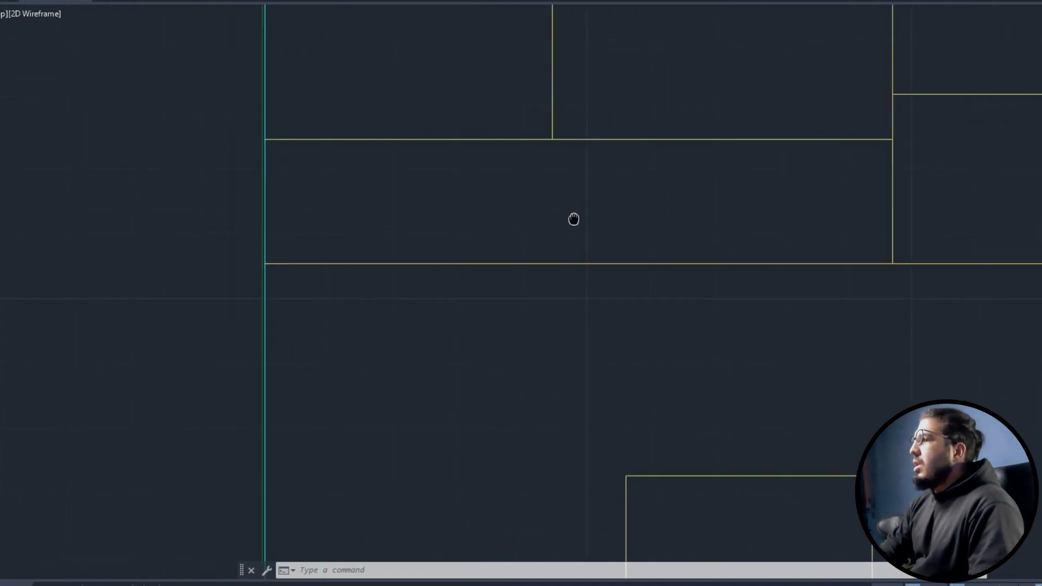
{"action": "scroll", "coordinate": [612, 283], "scroll_direction": "down", "scroll_amount": 6}
{"action": "middle_click_drag", "start_coordinate": [792, 310], "coordinate": [676, 204]}
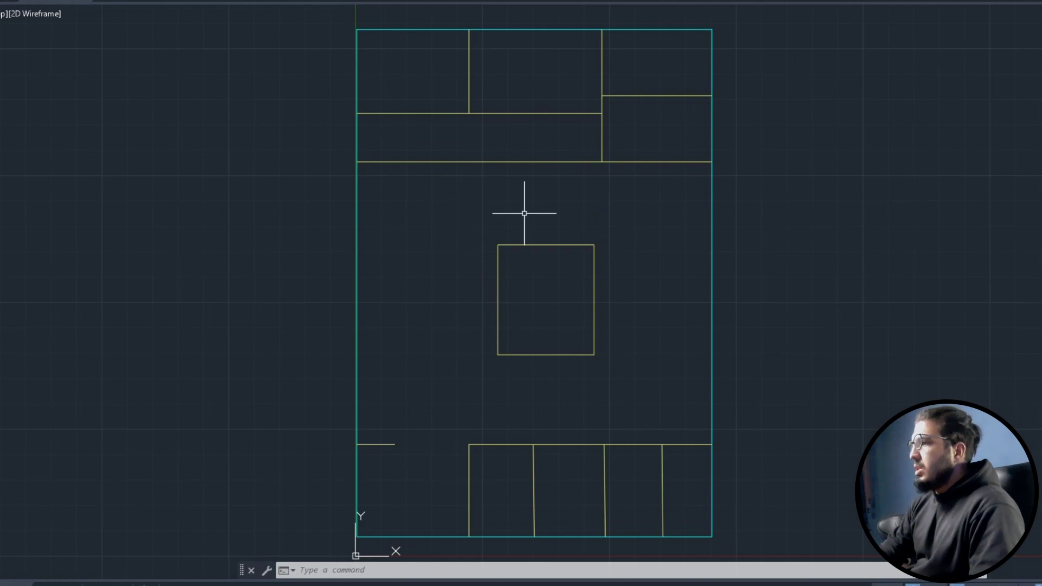
{"action": "scroll", "coordinate": [480, 242], "scroll_direction": "down", "scroll_amount": 4}
{"action": "middle_click_drag", "start_coordinate": [480, 243], "coordinate": [481, 260]}
{"action": "scroll", "coordinate": [468, 224], "scroll_direction": "up", "scroll_amount": 6}
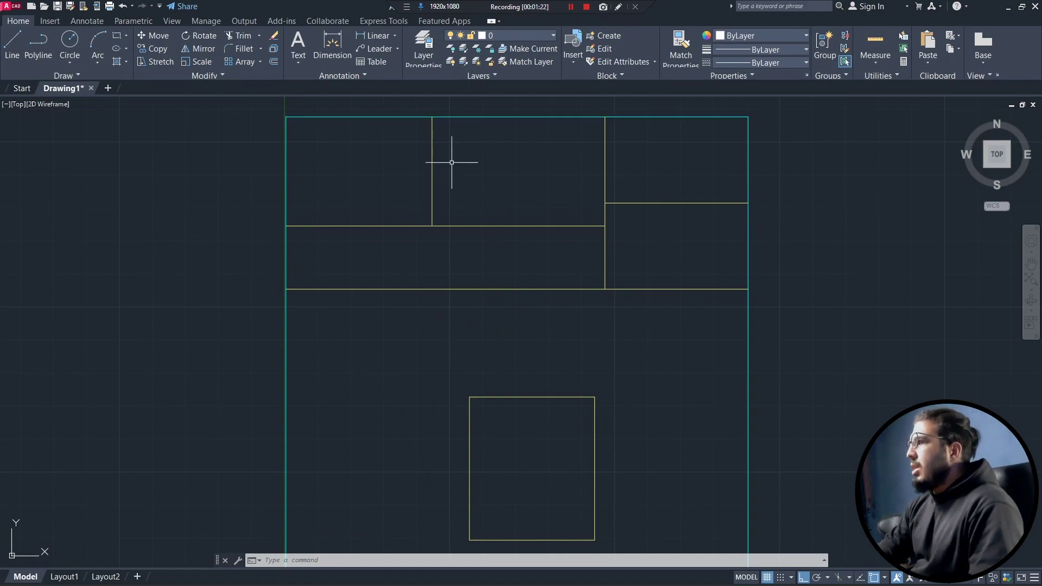
{"action": "scroll", "coordinate": [492, 214], "scroll_direction": "down", "scroll_amount": 2}
{"action": "middle_click_drag", "start_coordinate": [519, 282], "coordinate": [489, 249]}
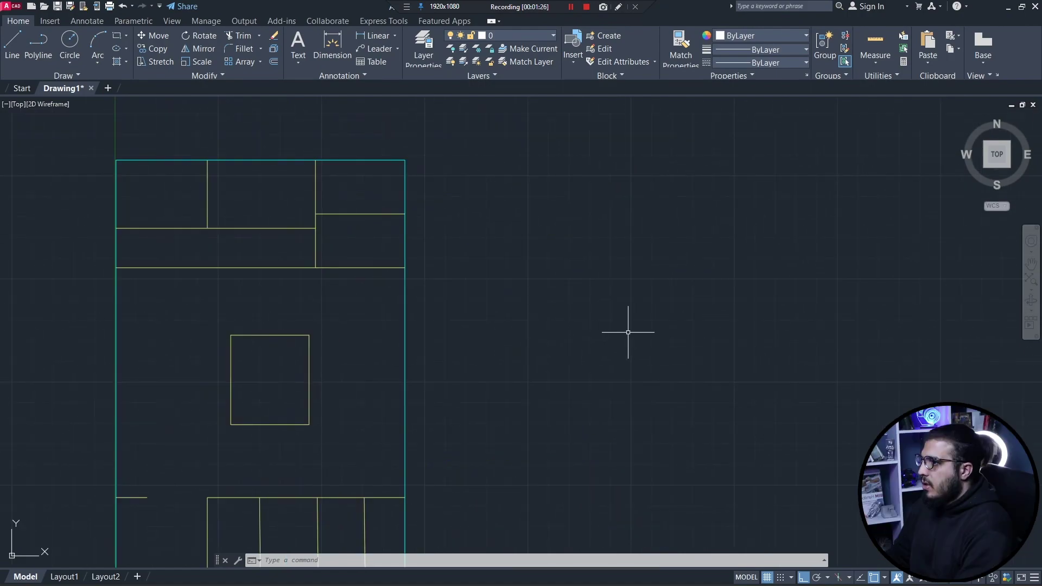
{"action": "middle_click_drag", "start_coordinate": [607, 328], "coordinate": [417, 340]}
{"action": "middle_click_drag", "start_coordinate": [409, 289], "coordinate": [523, 272]}
{"action": "scroll", "coordinate": [564, 268], "scroll_direction": "down", "scroll_amount": 4}
{"action": "scroll", "coordinate": [487, 247], "scroll_direction": "up", "scroll_amount": 4}
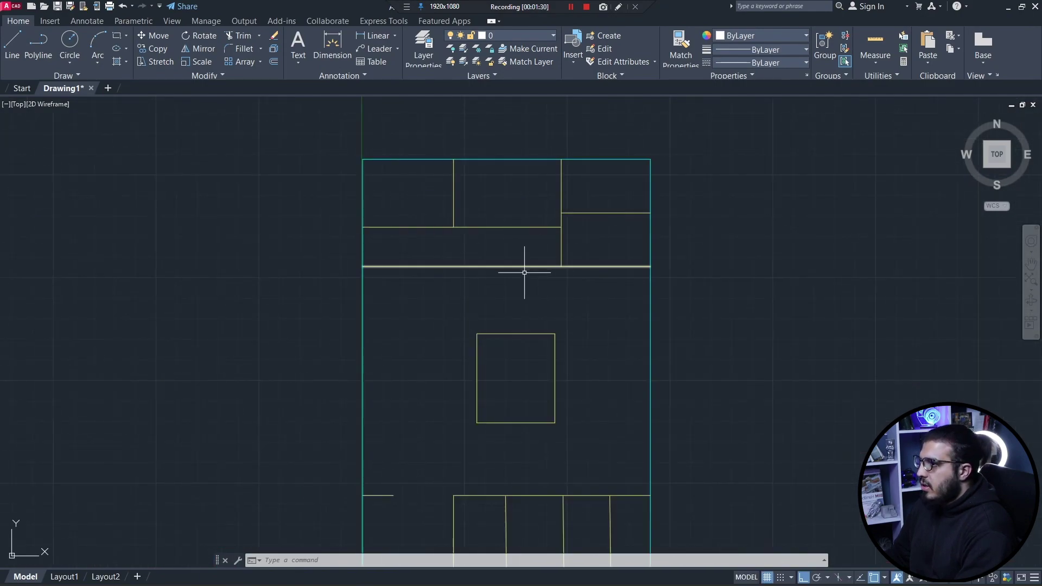
{"action": "middle_click_drag", "start_coordinate": [492, 305], "coordinate": [526, 264]}
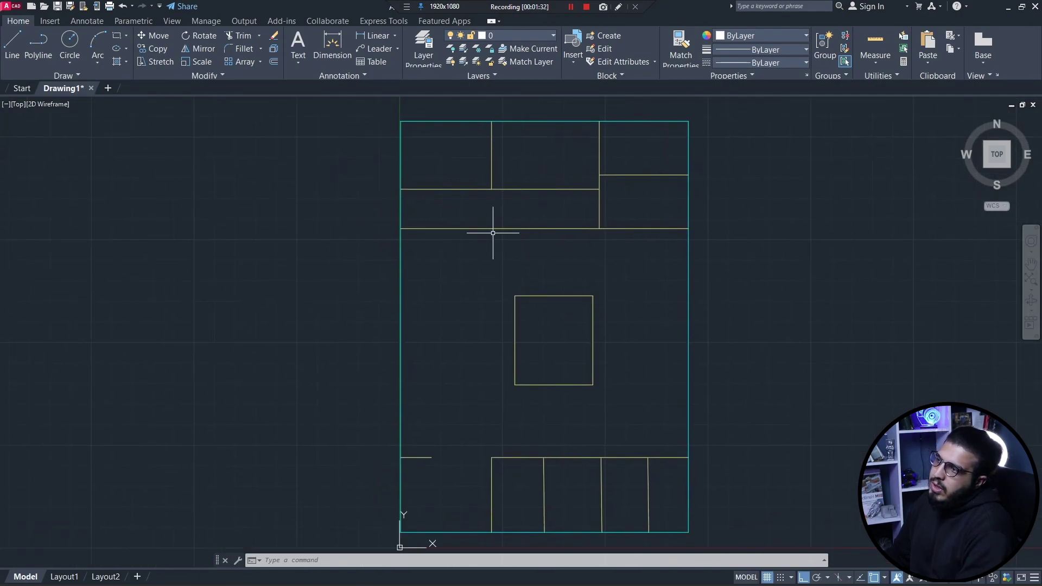
{"action": "middle_click_drag", "start_coordinate": [503, 306], "coordinate": [475, 291]}
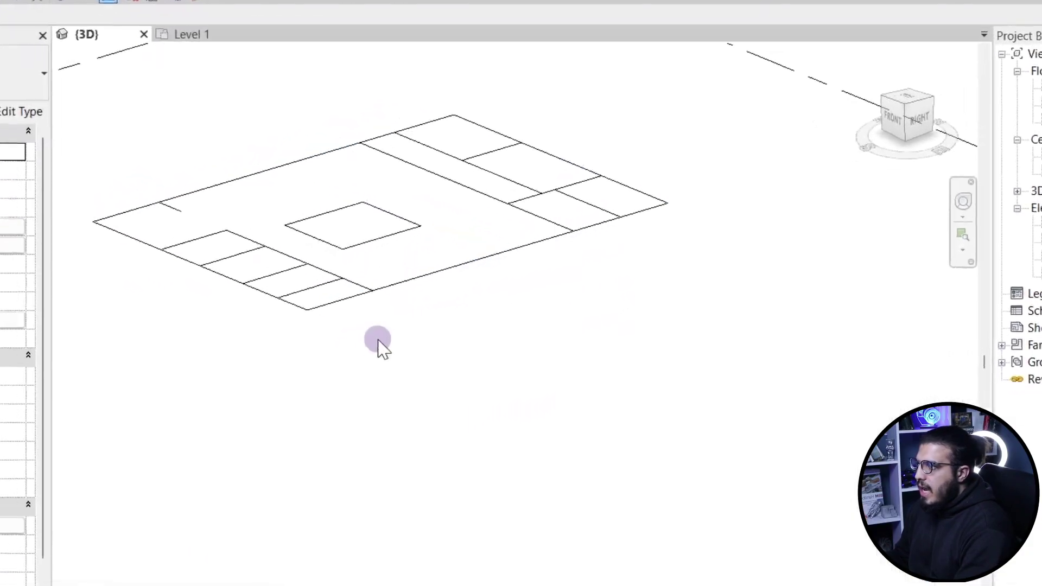
Orbit and pan the 3D plan view, then start a new blank Dynamo graph
{"action": "middle_click_drag", "start_coordinate": [379, 341], "coordinate": [393, 396], "text": "shift"}
{"action": "middle_click_drag", "start_coordinate": [311, 248], "coordinate": [394, 322]}
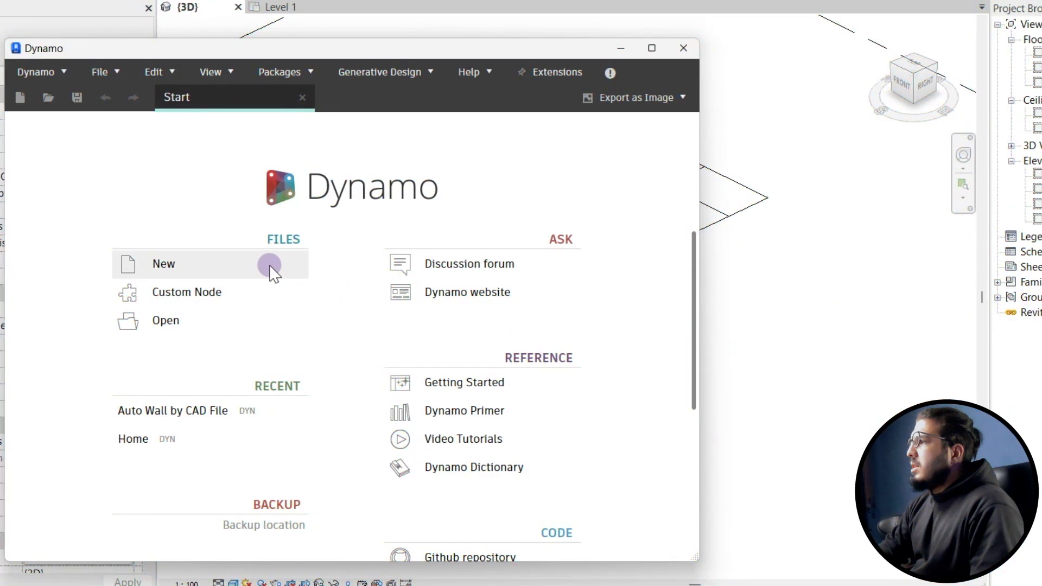
{"action": "left_click", "coordinate": [285, 318]}
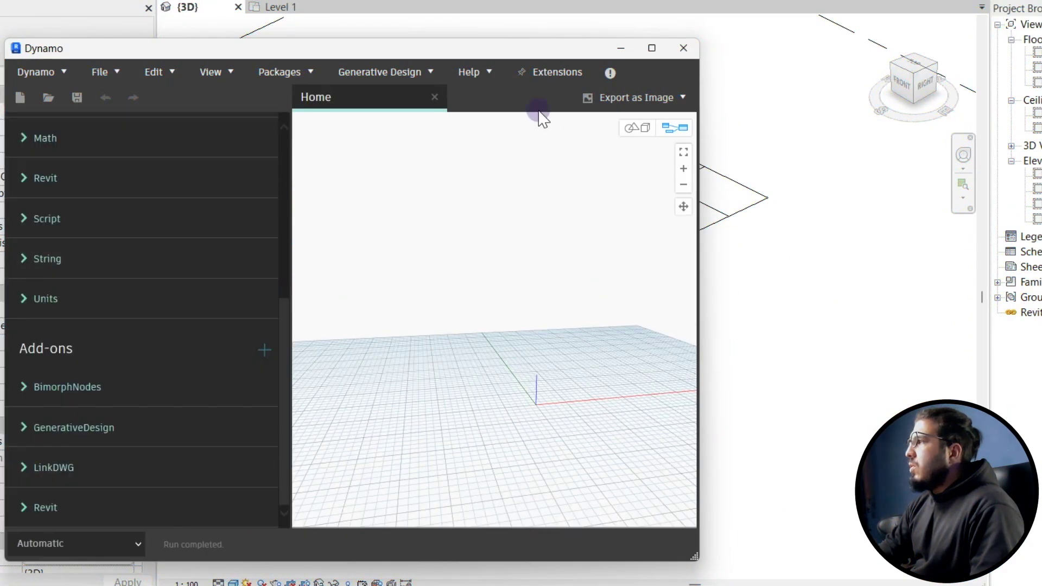
{"action": "left_click_drag", "start_coordinate": [443, 53], "coordinate": [623, 20]}
Add a Select Model Element node from Revit > Selection
{"action": "right_click", "coordinate": [554, 229]}
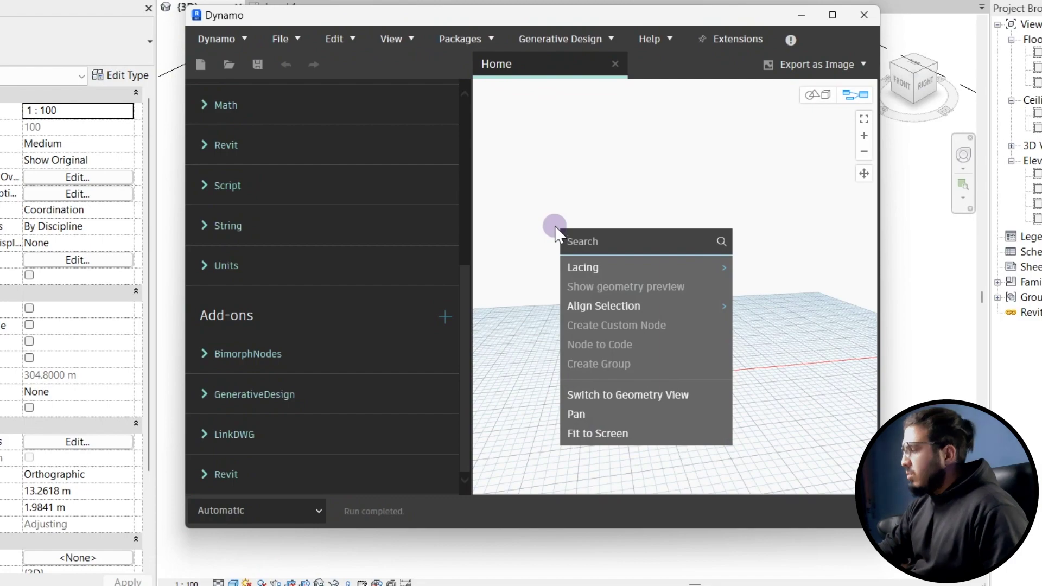
{"action": "left_click", "coordinate": [294, 154]}
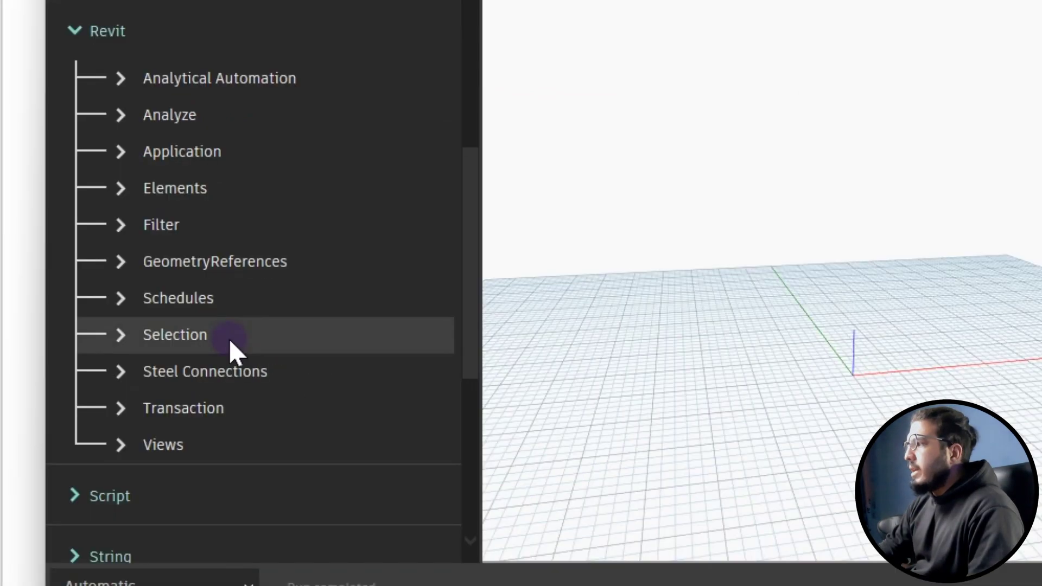
{"action": "left_click", "coordinate": [295, 347]}
{"action": "scroll", "coordinate": [271, 312], "scroll_direction": "down", "scroll_amount": 2}
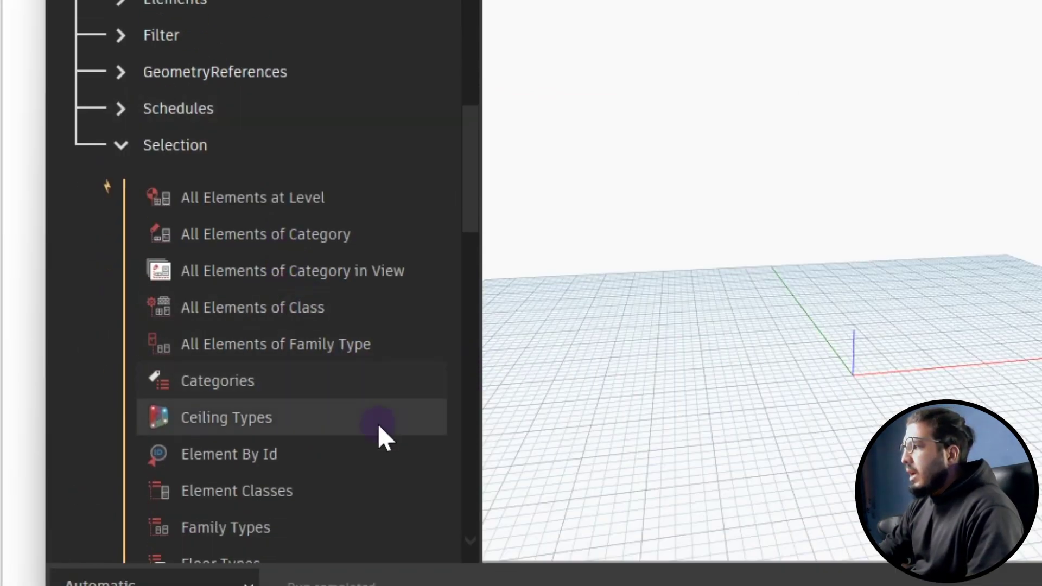
{"action": "scroll", "coordinate": [401, 440], "scroll_direction": "down", "scroll_amount": 2}
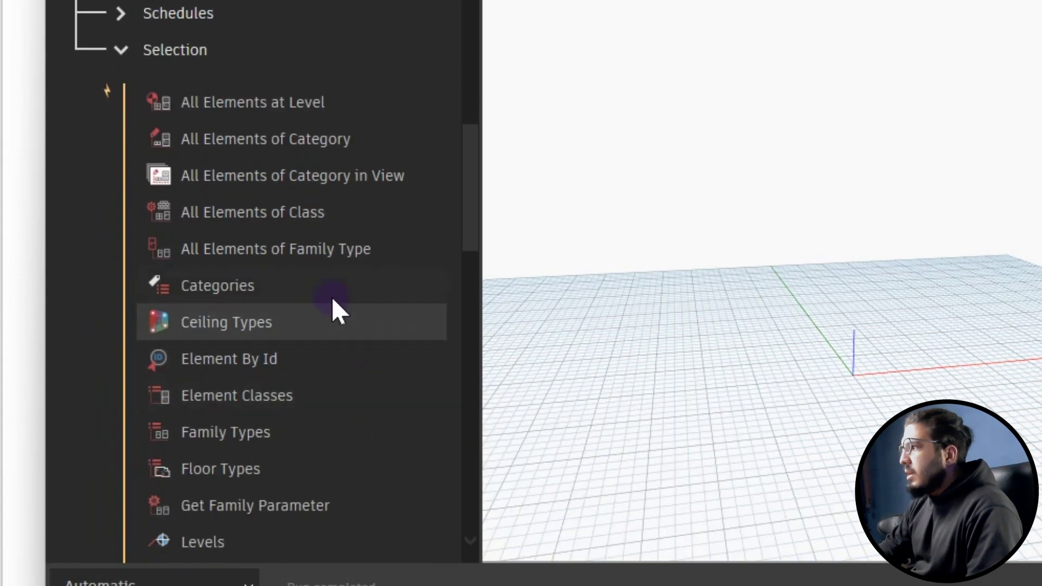
{"action": "scroll", "coordinate": [304, 331], "scroll_direction": "down", "scroll_amount": 8}
{"action": "left_click", "coordinate": [284, 366]}
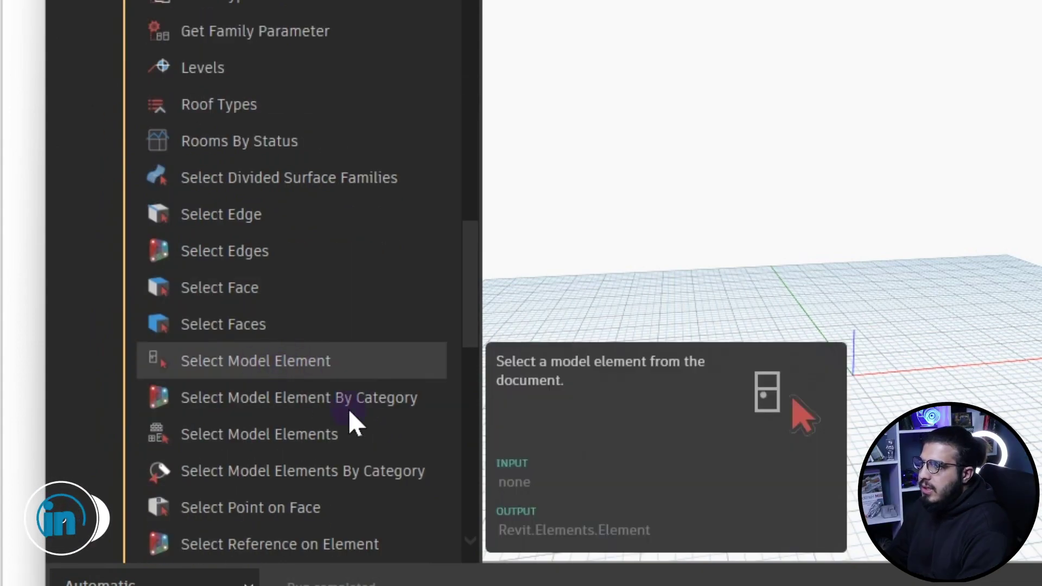
Pick the imported CAD plan in the 3D view as the selected element
{"action": "left_click_drag", "start_coordinate": [591, 288], "coordinate": [521, 208]}
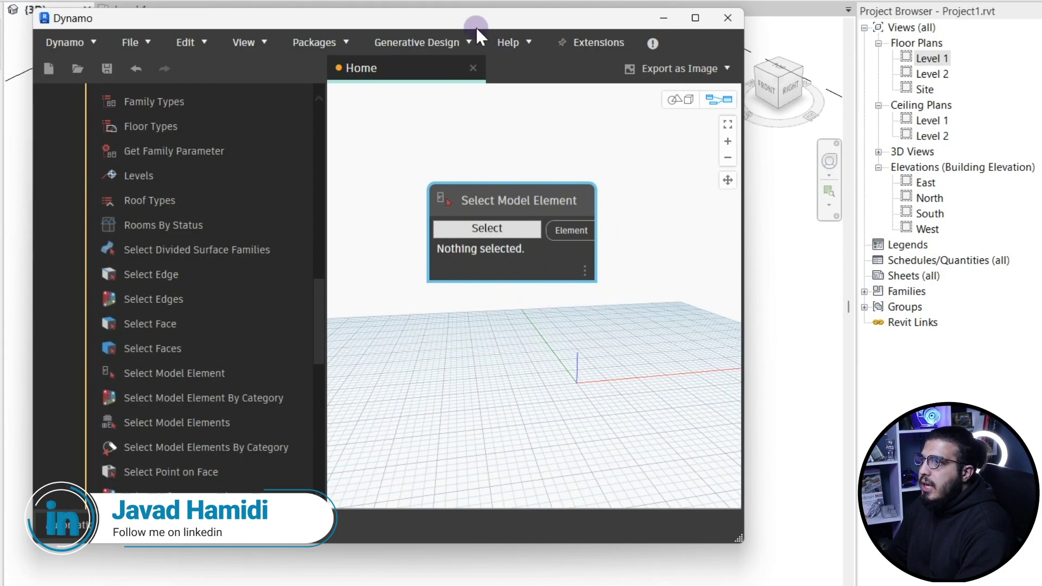
{"action": "left_click_drag", "start_coordinate": [477, 31], "coordinate": [846, 0]}
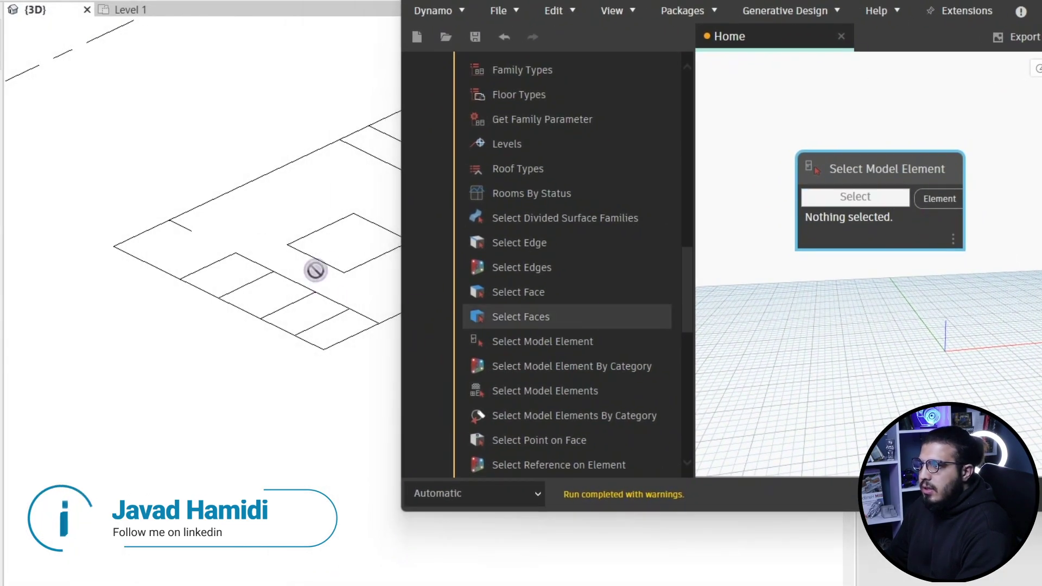
{"action": "left_click", "coordinate": [267, 278]}
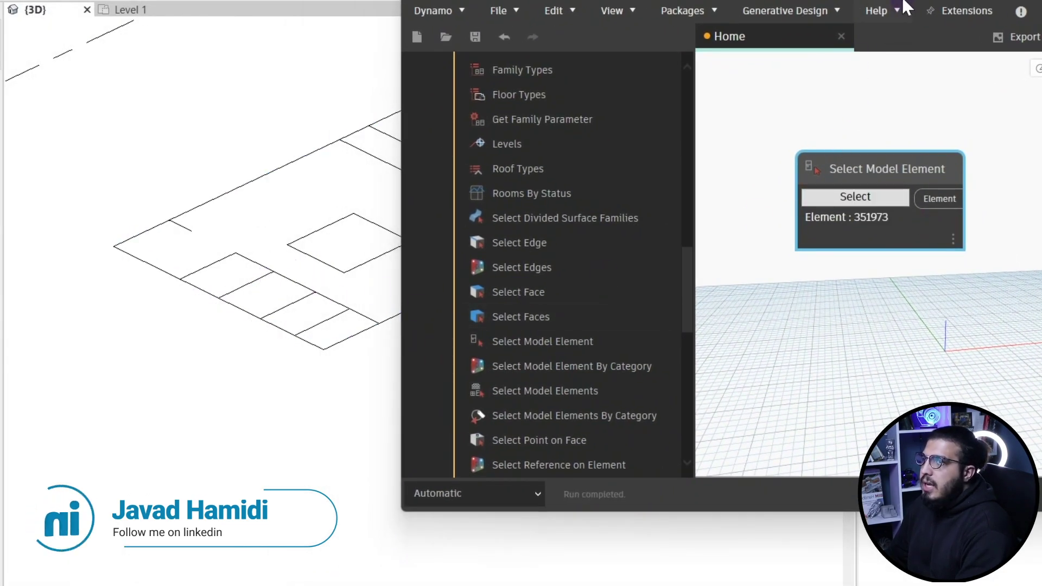
{"action": "left_click_drag", "start_coordinate": [904, 1], "coordinate": [433, 23]}
Add a CAD.CurvesFromCADLayers node from Add-ons > BimorphNodes > CAD
{"action": "left_click", "coordinate": [598, 13]}
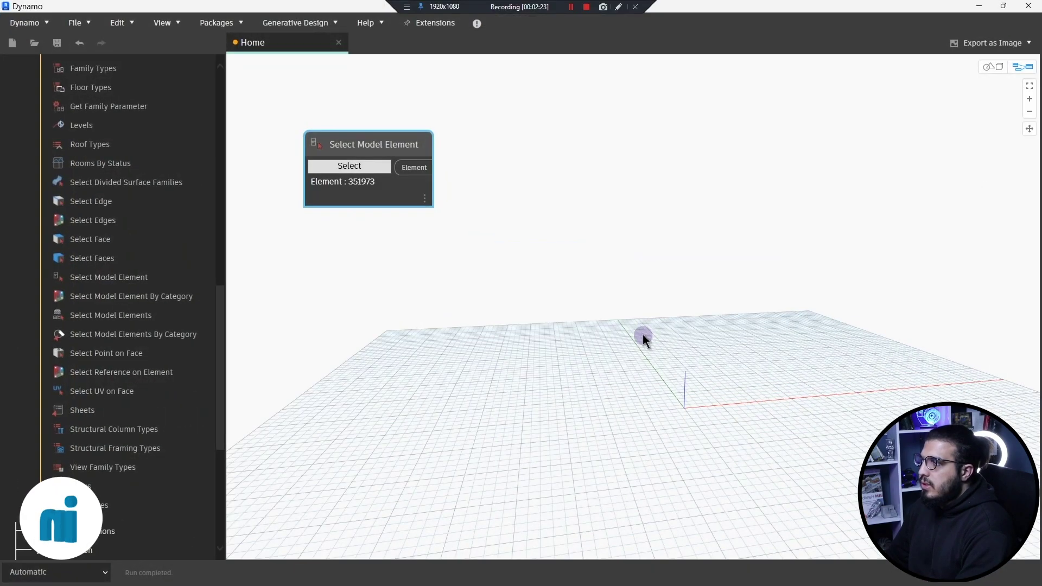
{"action": "middle_click_drag", "start_coordinate": [443, 288], "coordinate": [515, 327]}
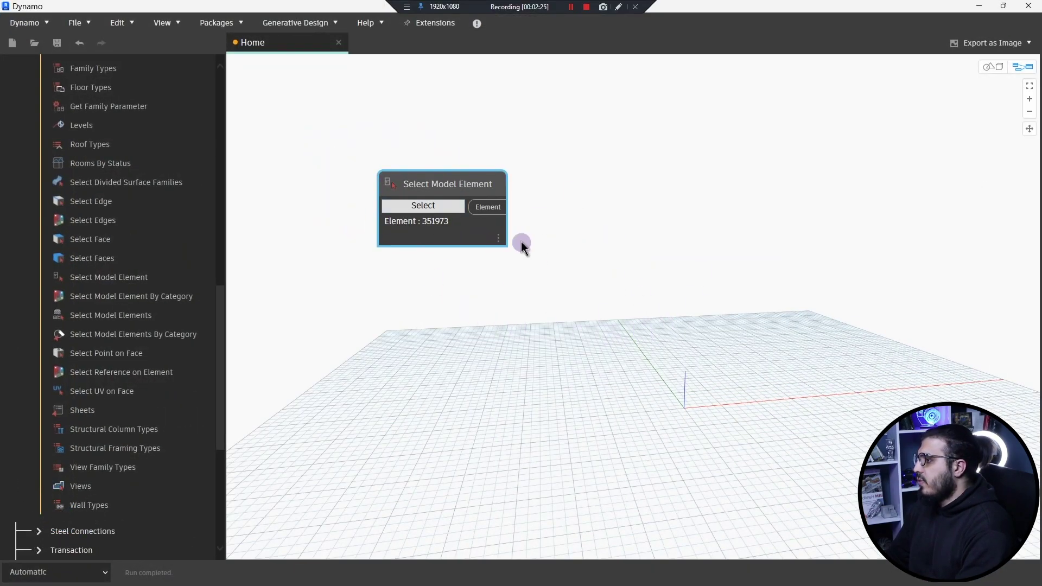
{"action": "scroll", "coordinate": [209, 306], "scroll_direction": "up", "scroll_amount": 10}
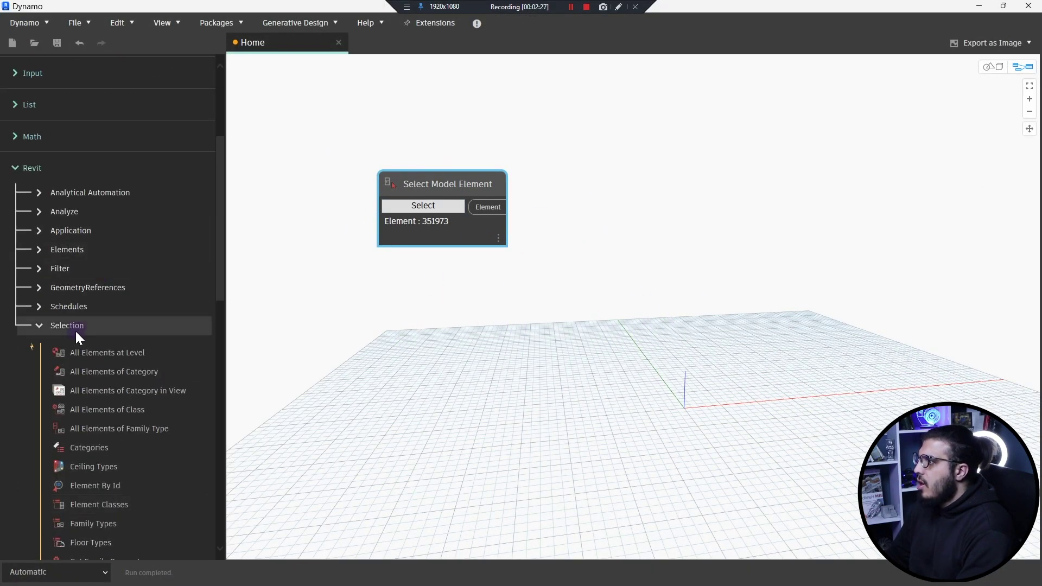
{"action": "left_click", "coordinate": [75, 329]}
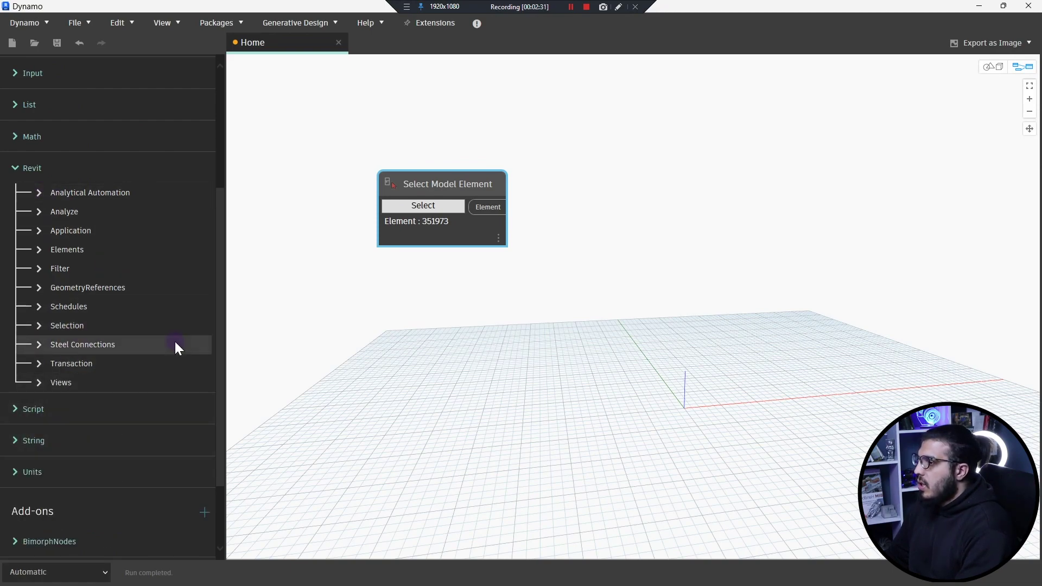
{"action": "scroll", "coordinate": [162, 337], "scroll_direction": "down", "scroll_amount": 3}
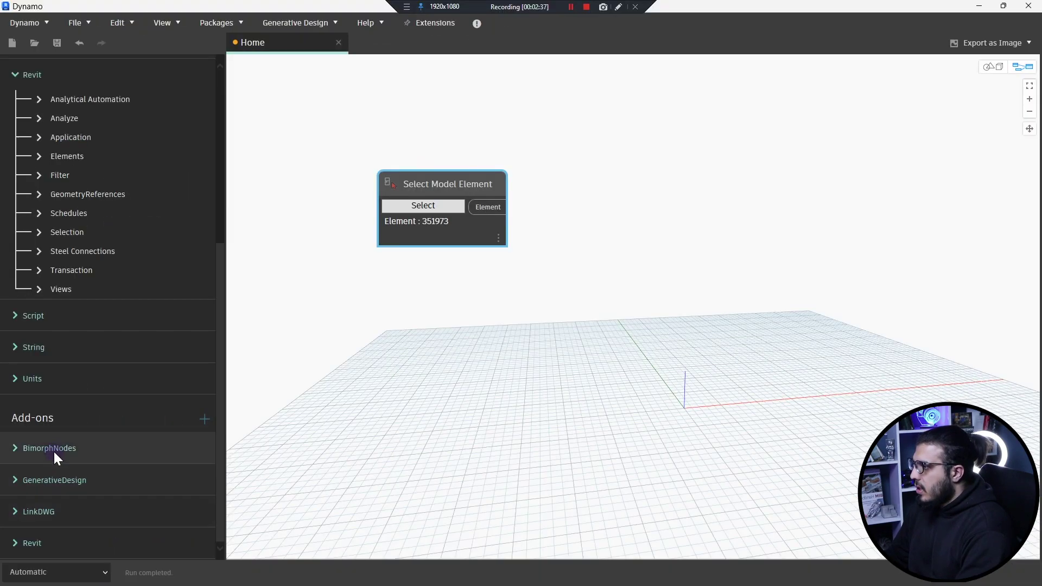
{"action": "left_click", "coordinate": [54, 448]}
{"action": "scroll", "coordinate": [174, 356], "scroll_direction": "down", "scroll_amount": 3}
{"action": "left_click", "coordinate": [95, 381]}
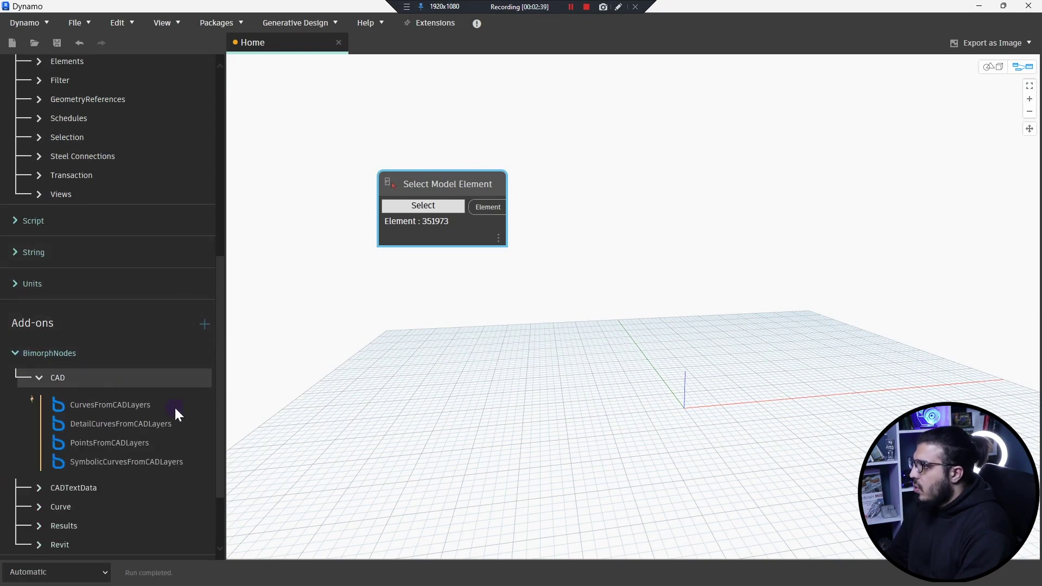
{"action": "mouse_move", "coordinate": [170, 407]}
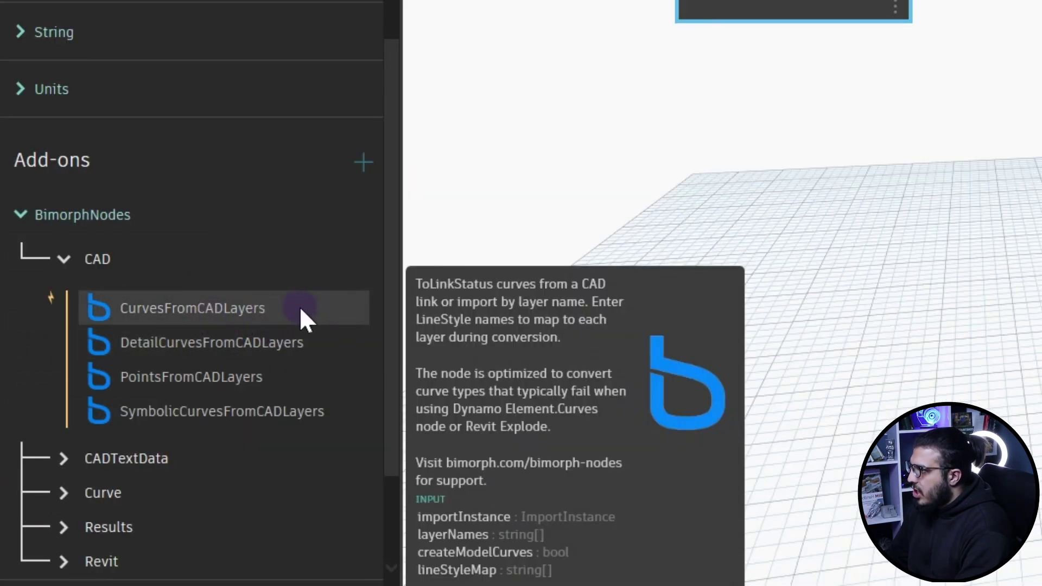
{"action": "left_click", "coordinate": [300, 310]}
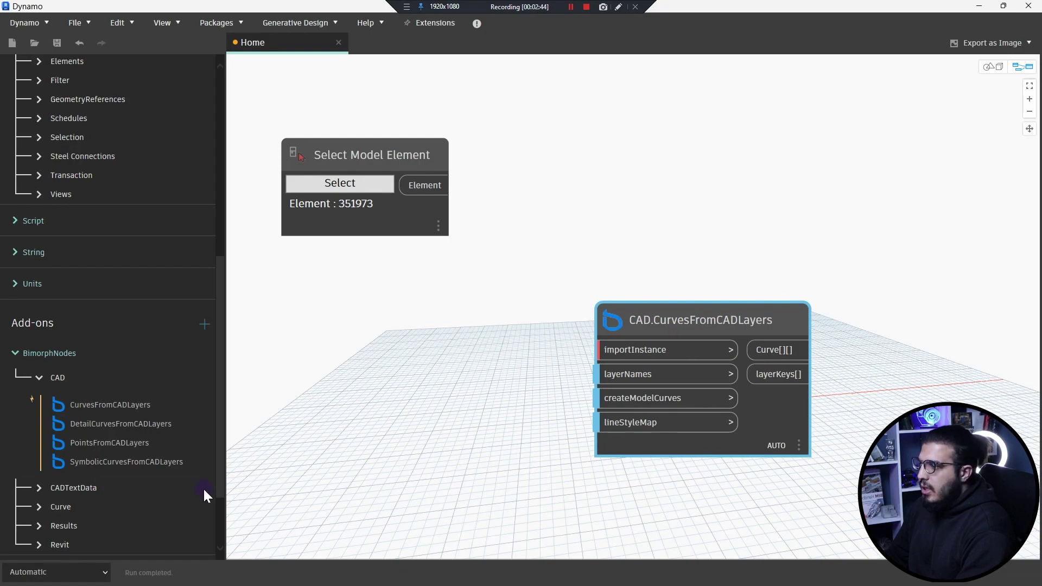
Switch the graph to Manual run mode and wire the selected element into importInstance
{"action": "left_click", "coordinate": [80, 570]}
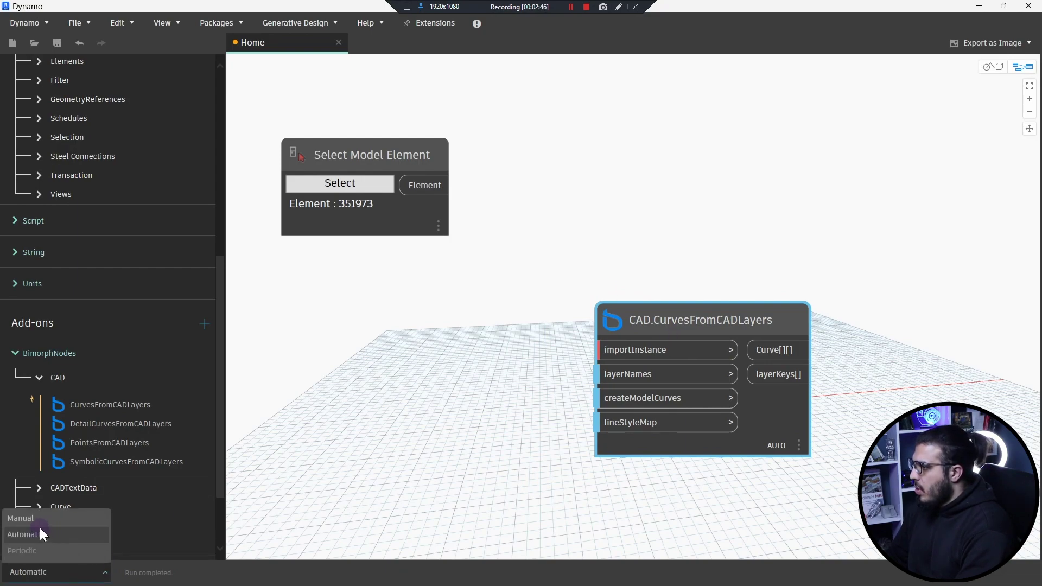
{"action": "left_click", "coordinate": [21, 518]}
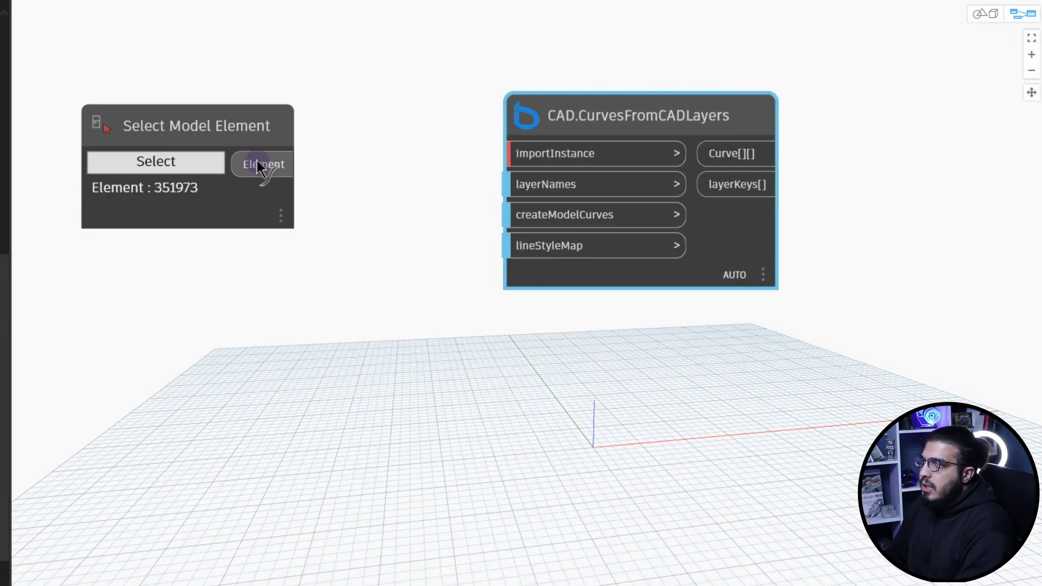
{"action": "left_click_drag", "start_coordinate": [259, 166], "coordinate": [522, 155]}
{"action": "left_click_drag", "start_coordinate": [622, 111], "coordinate": [613, 197]}
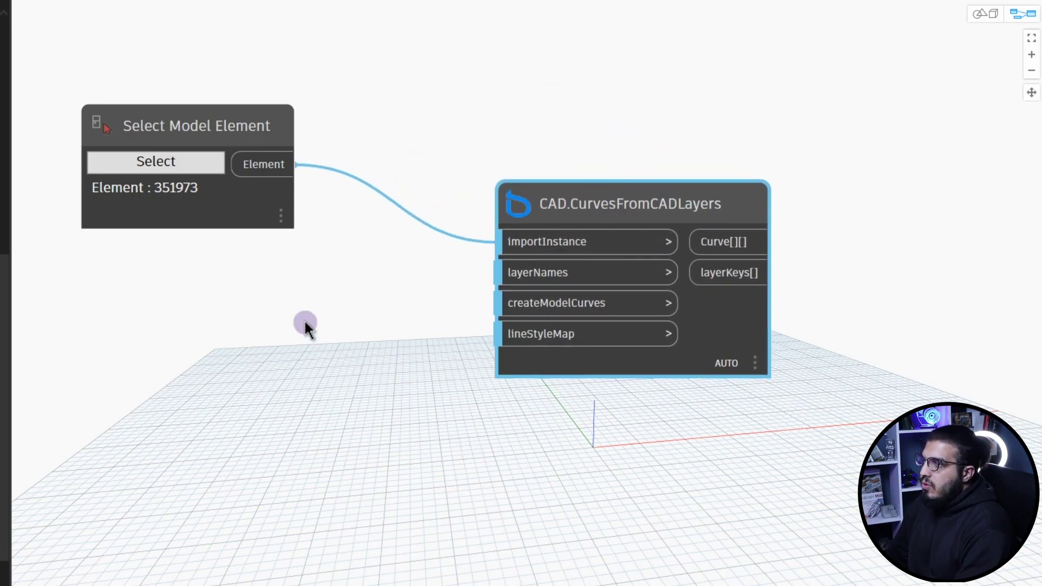
{"action": "scroll", "coordinate": [305, 325], "scroll_direction": "up", "scroll_amount": 5}
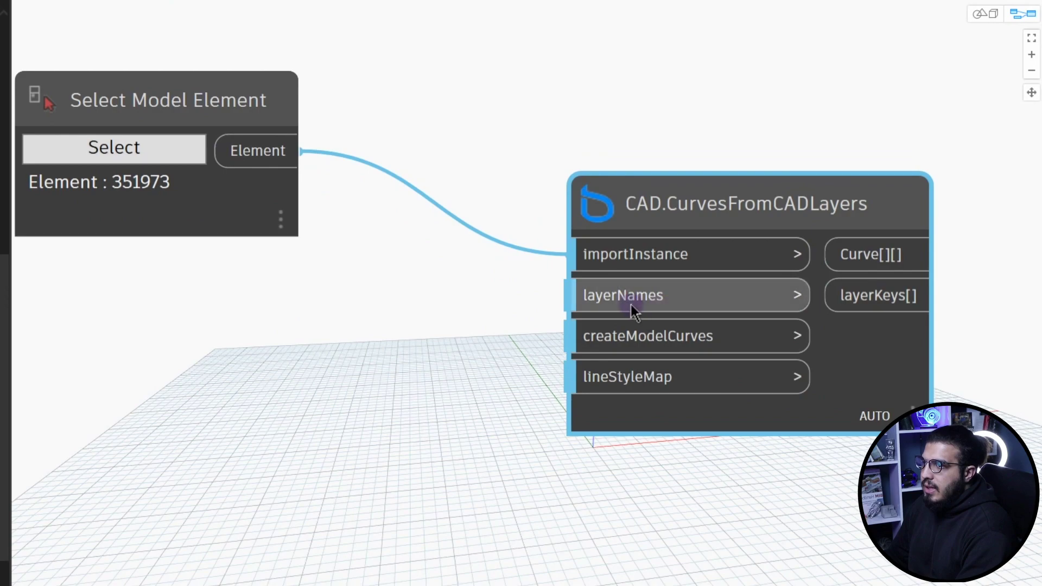
Create a Code Block containing the layer name "0"
{"action": "double_click", "coordinate": [292, 337]}
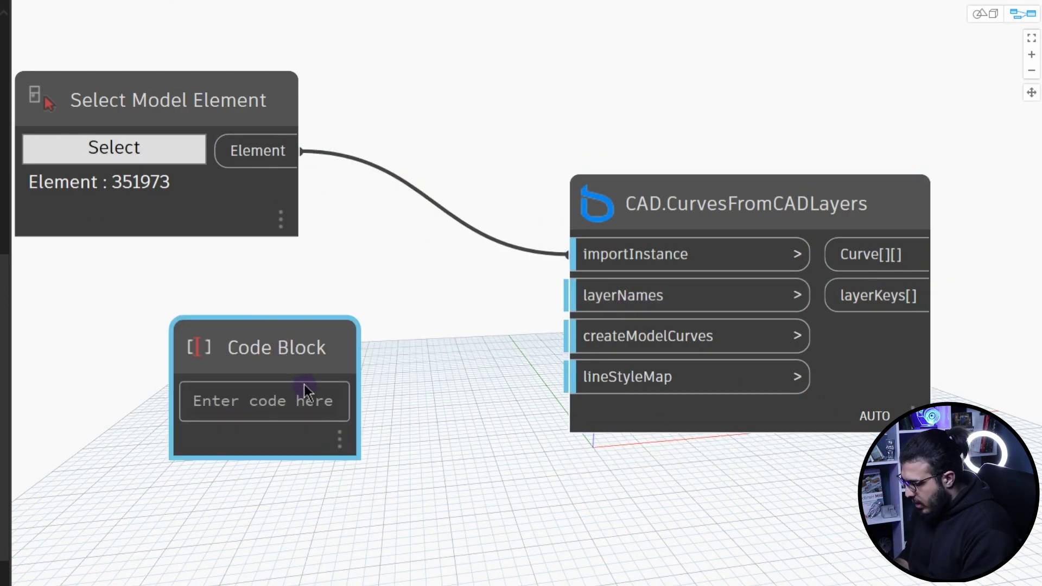
{"action": "type", "text": "\"\""}
{"action": "key", "text": "BackSpace"}
{"action": "key", "text": "BackSpace"}
{"action": "type", "text": "\"\""}
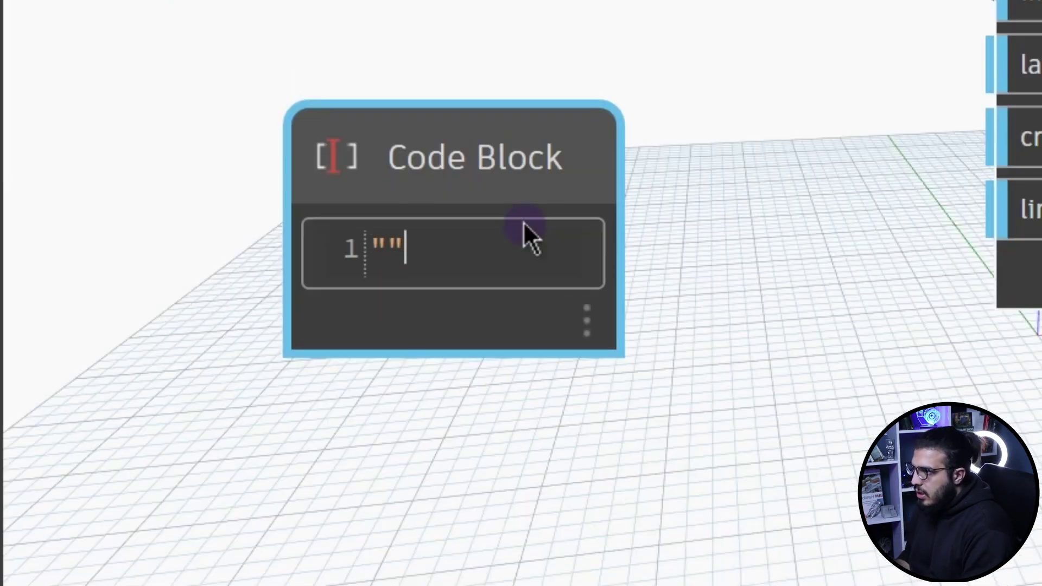
{"action": "key", "text": "Left"}
{"action": "type", "text": "0"}
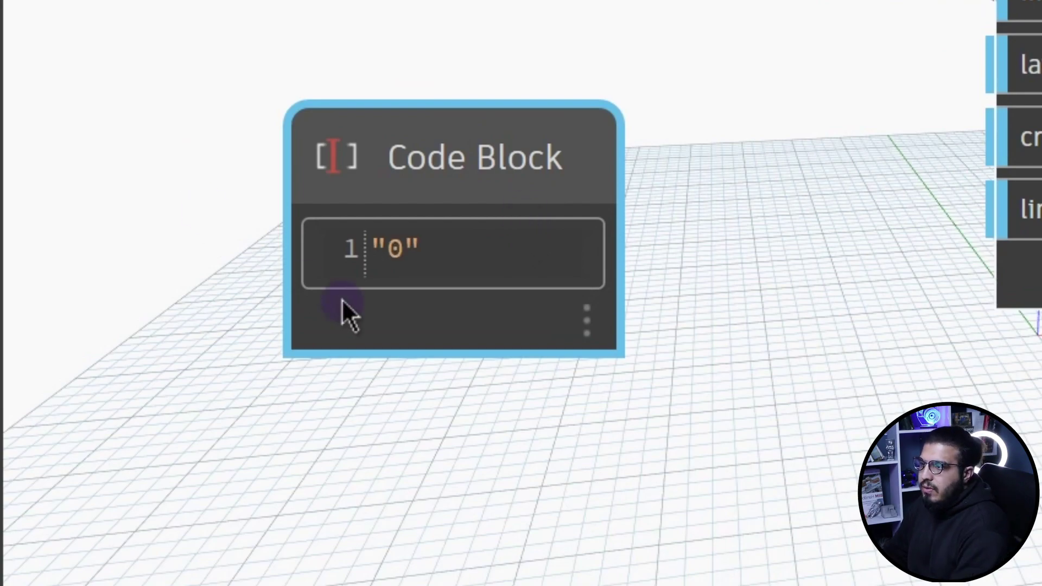
{"action": "left_click", "coordinate": [673, 371]}
Wire the "0" Code Block into layerNames and arrange it beside Select Model Element
{"action": "left_click", "coordinate": [597, 255]}
{"action": "left_click", "coordinate": [973, 160]}
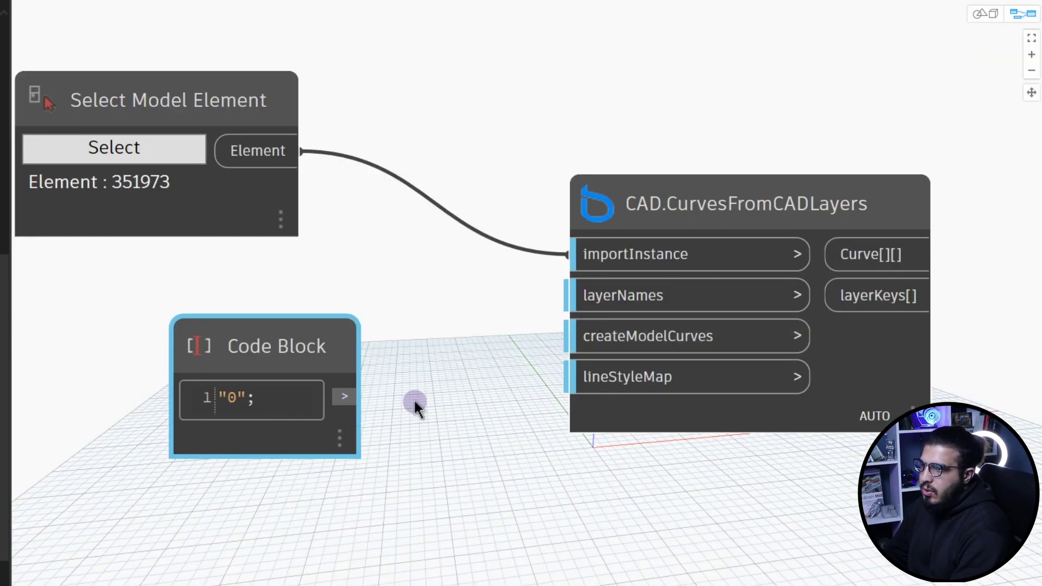
{"action": "left_click", "coordinate": [596, 311]}
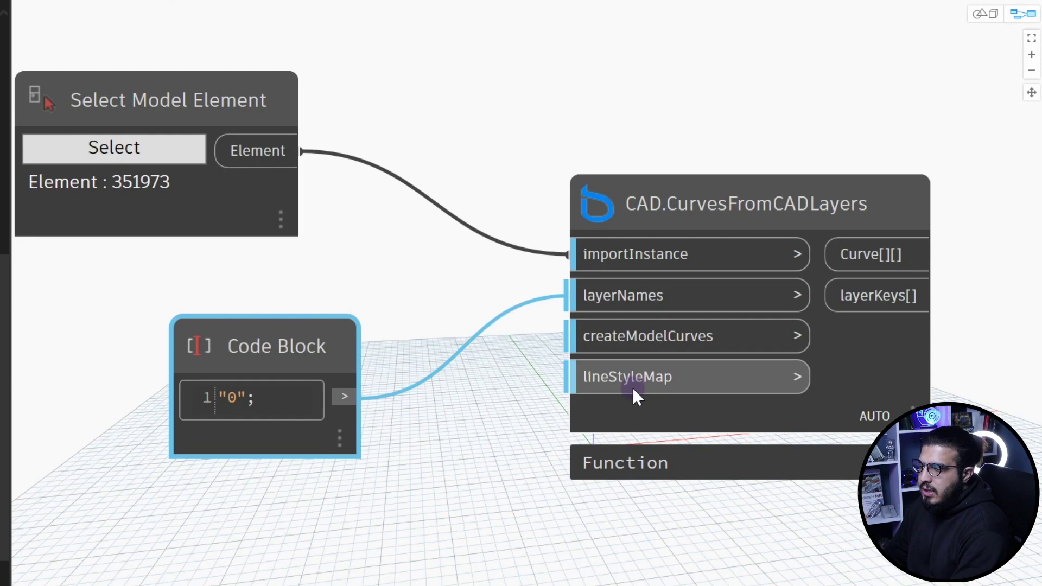
{"action": "scroll", "coordinate": [633, 388], "scroll_direction": "down", "scroll_amount": 5}
{"action": "left_click_drag", "start_coordinate": [376, 235], "coordinate": [392, 172]}
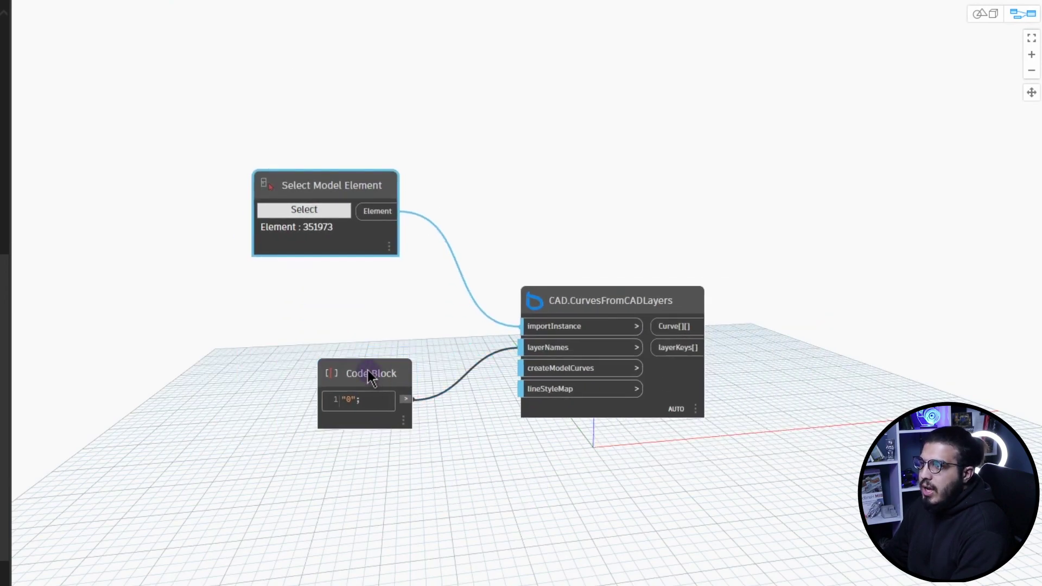
{"action": "left_click_drag", "start_coordinate": [367, 373], "coordinate": [309, 280]}
{"action": "left_click", "coordinate": [597, 296]}
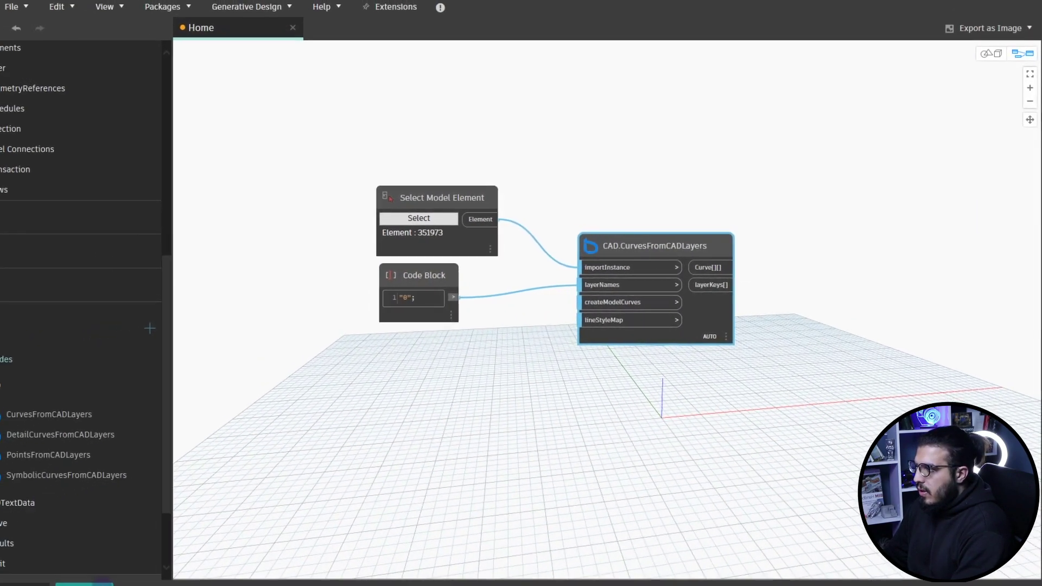
Run the graph and browse the node's Dictionary output of 20 Line curves on layer "0"
{"action": "left_click", "coordinate": [107, 584]}
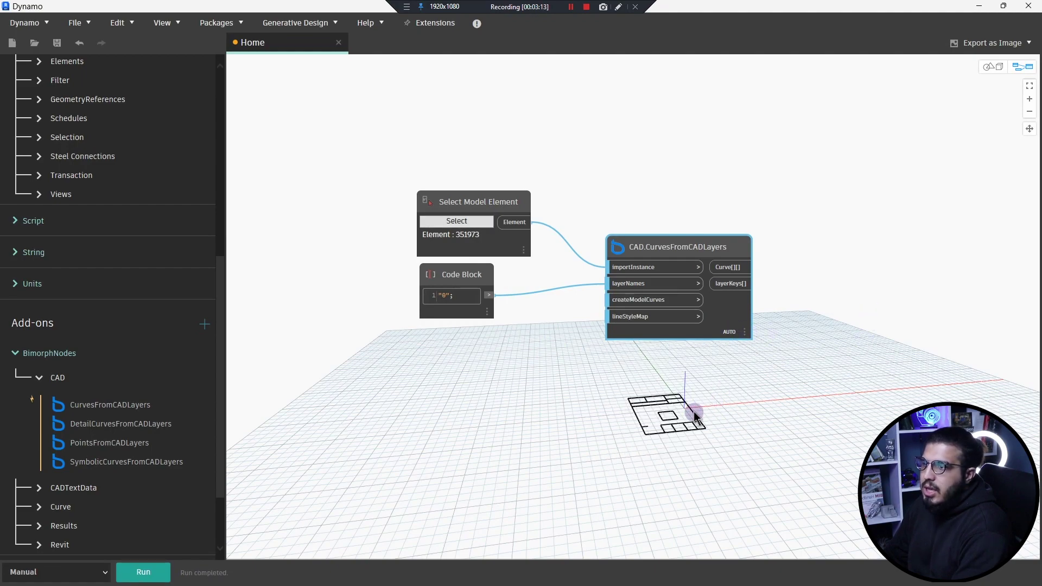
{"action": "scroll", "coordinate": [695, 414], "scroll_direction": "up", "scroll_amount": 3}
{"action": "middle_click_drag", "start_coordinate": [753, 306], "coordinate": [584, 297]}
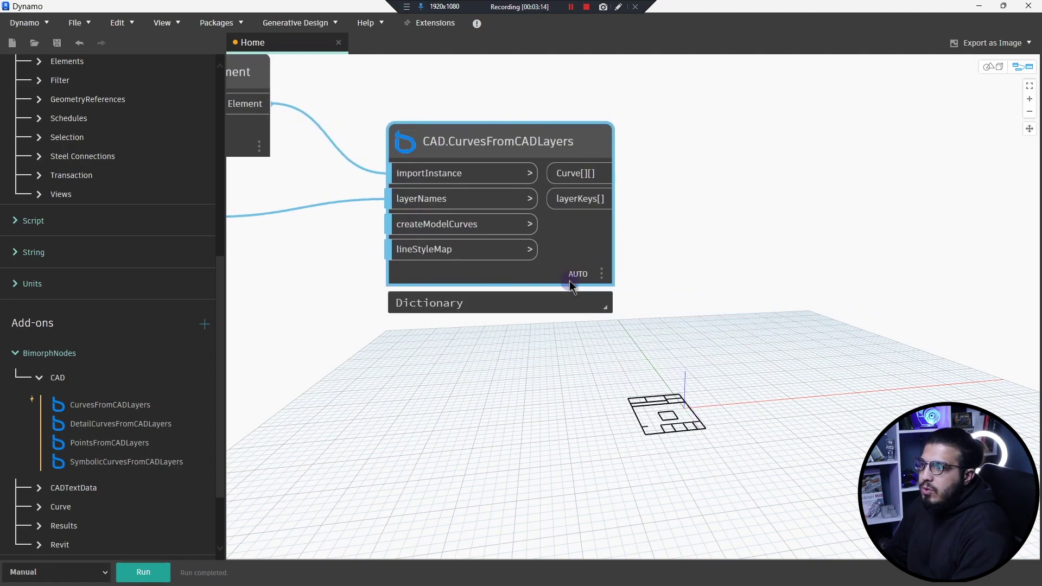
{"action": "mouse_move", "coordinate": [589, 305]}
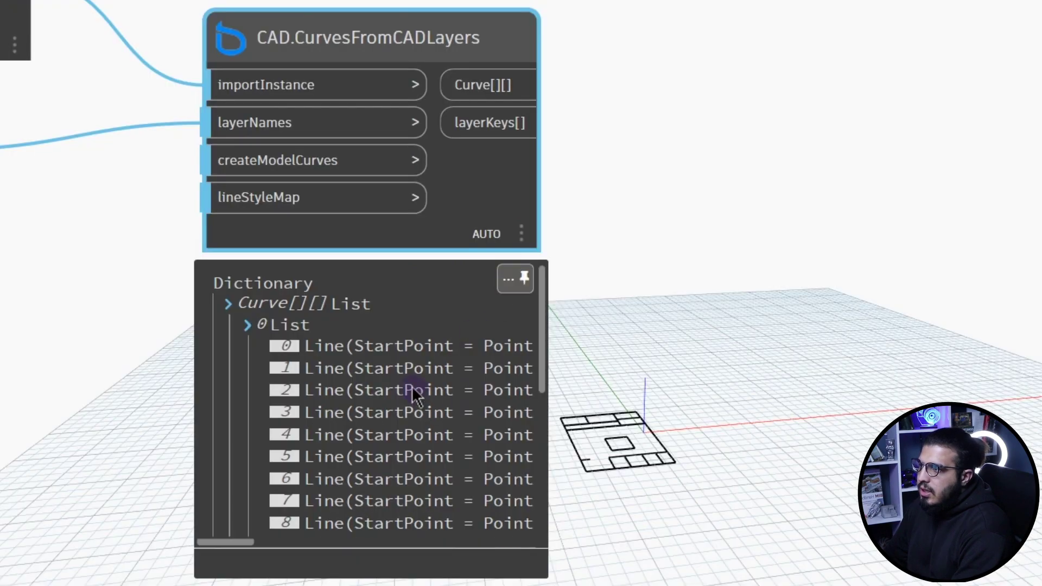
{"action": "scroll", "coordinate": [401, 380], "scroll_direction": "down", "scroll_amount": 5}
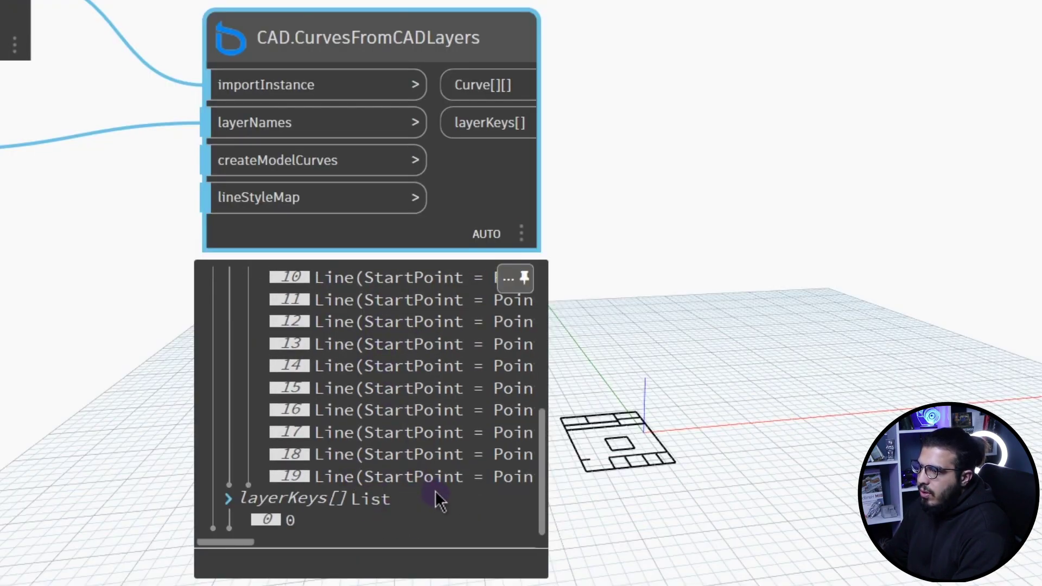
{"action": "scroll", "coordinate": [426, 494], "scroll_direction": "up", "scroll_amount": 5}
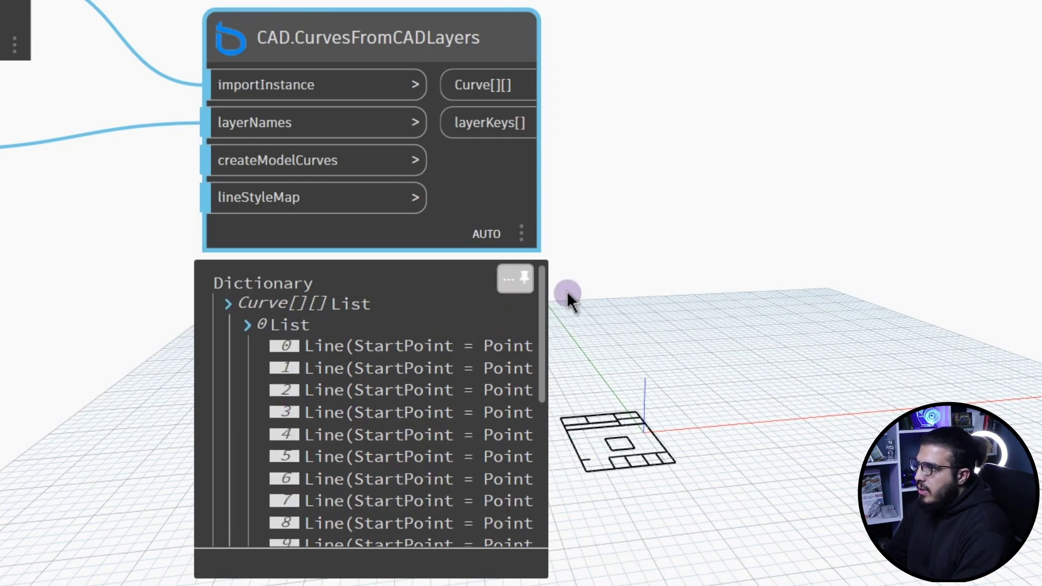
{"action": "scroll", "coordinate": [651, 298], "scroll_direction": "down", "scroll_amount": 2}
{"action": "scroll", "coordinate": [570, 168], "scroll_direction": "up", "scroll_amount": 5}
{"action": "scroll", "coordinate": [699, 226], "scroll_direction": "down", "scroll_amount": 4}
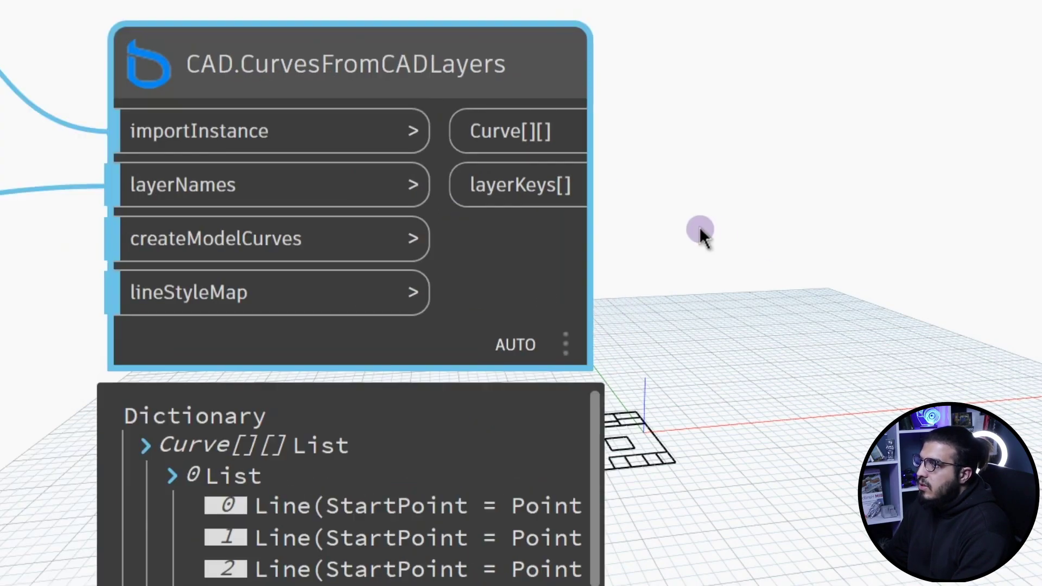
{"action": "middle_click_drag", "start_coordinate": [591, 213], "coordinate": [303, 109]}
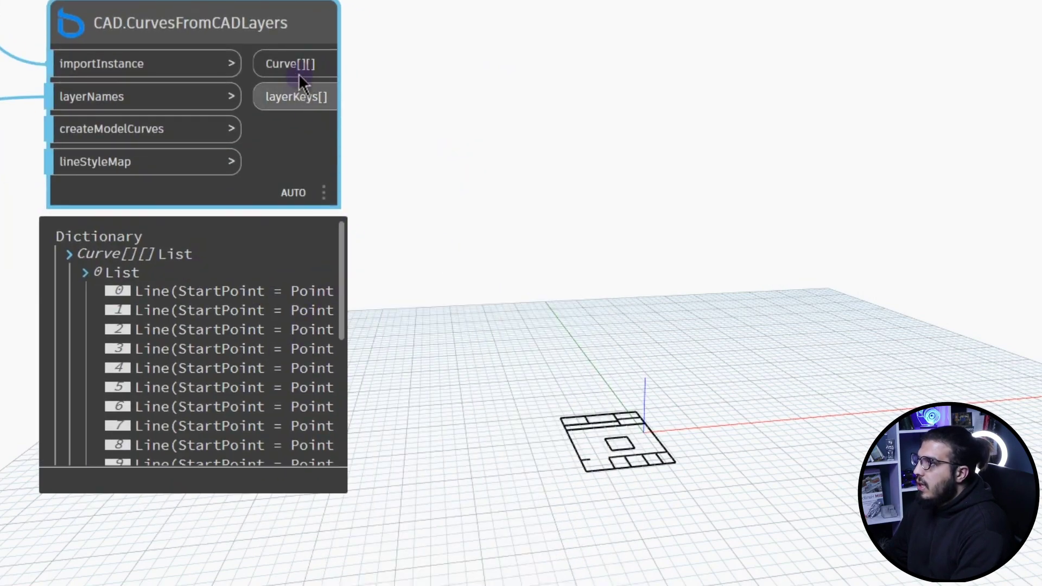
{"action": "scroll", "coordinate": [337, 56], "scroll_direction": "up", "scroll_amount": 3}
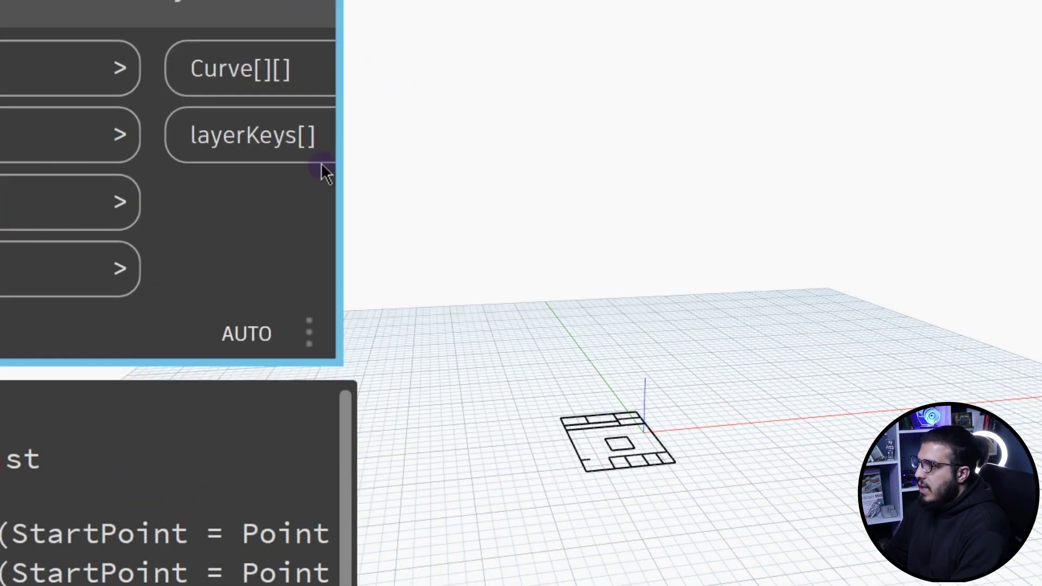
{"action": "scroll", "coordinate": [454, 301], "scroll_direction": "down", "scroll_amount": 3}
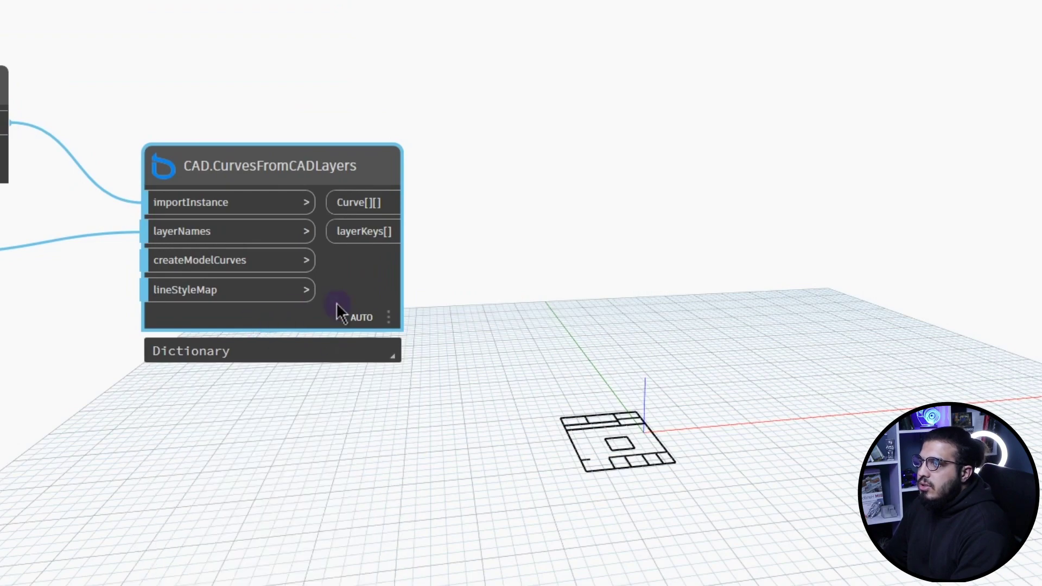
{"action": "right_click", "coordinate": [342, 296]}
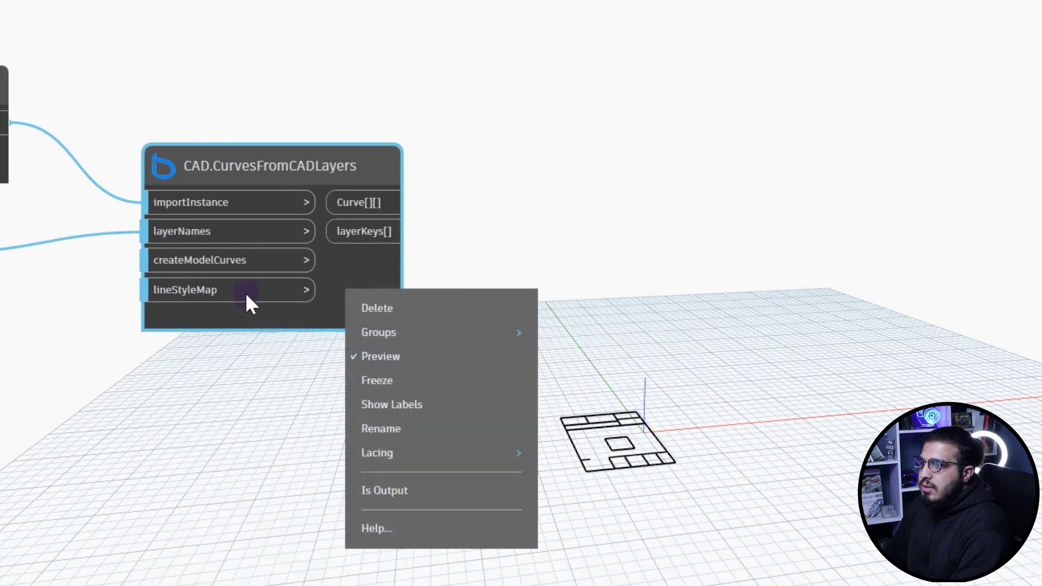
{"action": "left_click", "coordinate": [414, 363]}
{"action": "middle_click_drag", "start_coordinate": [481, 307], "coordinate": [384, 308]}
{"action": "right_click", "coordinate": [445, 281]}
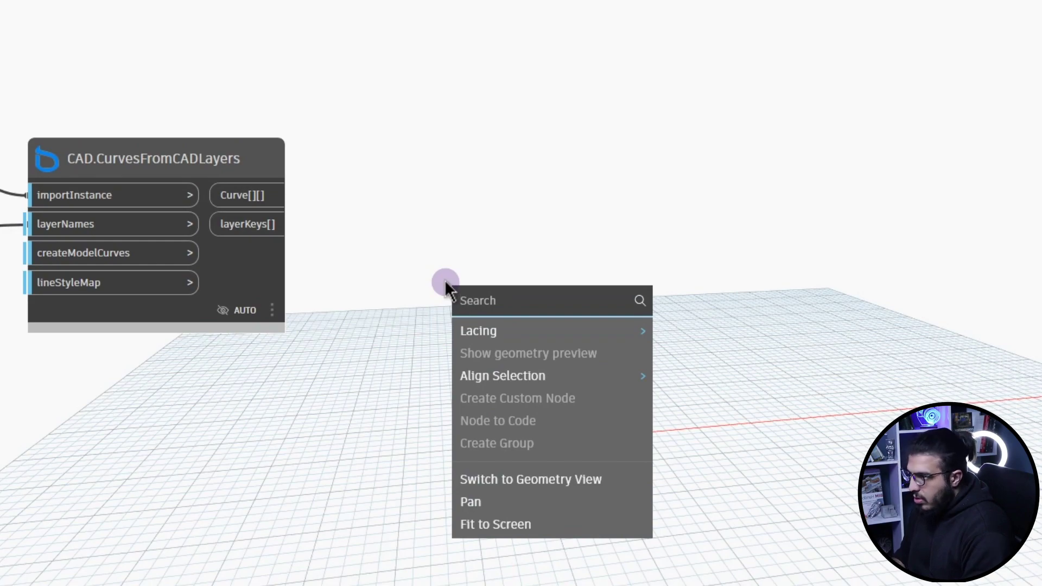
{"action": "type", "text": "wa"}
{"action": "key", "text": "Down"}
{"action": "key", "text": "Return"}
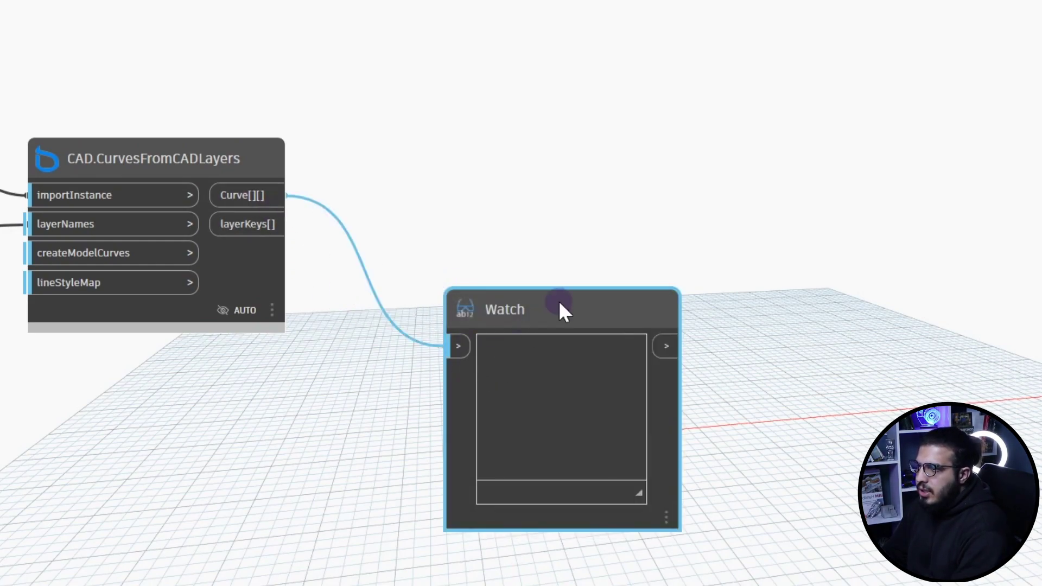
{"action": "left_click_drag", "start_coordinate": [565, 312], "coordinate": [500, 93]}
{"action": "left_click", "coordinate": [143, 572]}
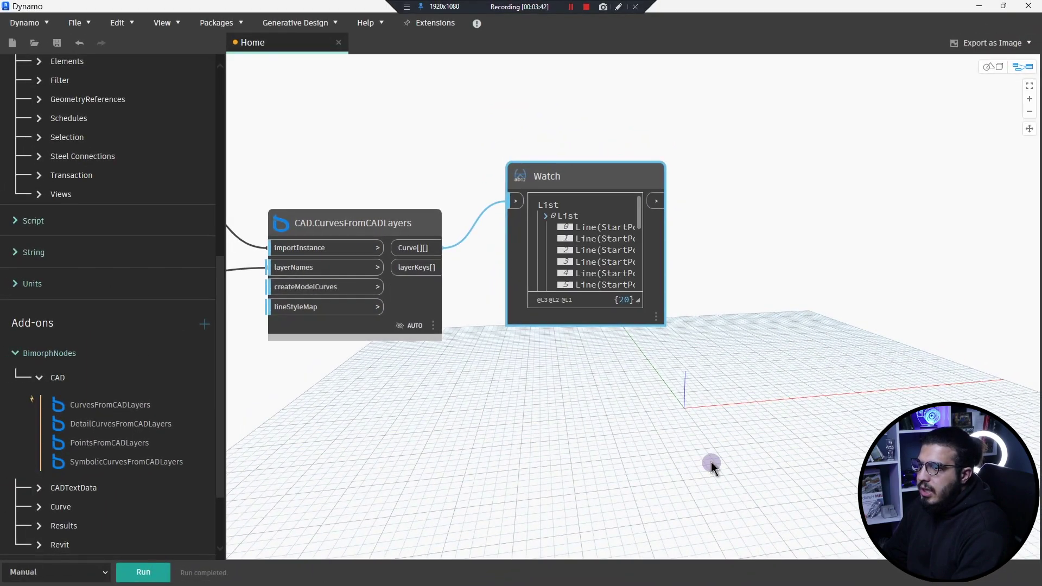
{"action": "middle_click_drag", "start_coordinate": [597, 372], "coordinate": [444, 388]}
{"action": "scroll", "coordinate": [446, 267], "scroll_direction": "down", "scroll_amount": 4}
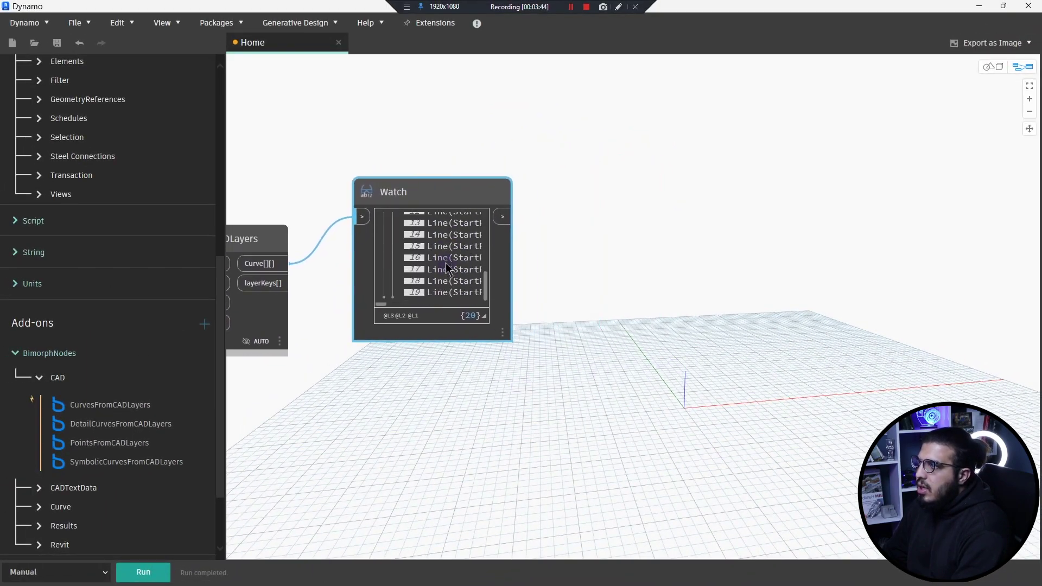
{"action": "scroll", "coordinate": [447, 272], "scroll_direction": "up", "scroll_amount": 5}
Expand Revit > Elements > Wall in the node library
{"action": "scroll", "coordinate": [516, 394], "scroll_direction": "up", "scroll_amount": 3}
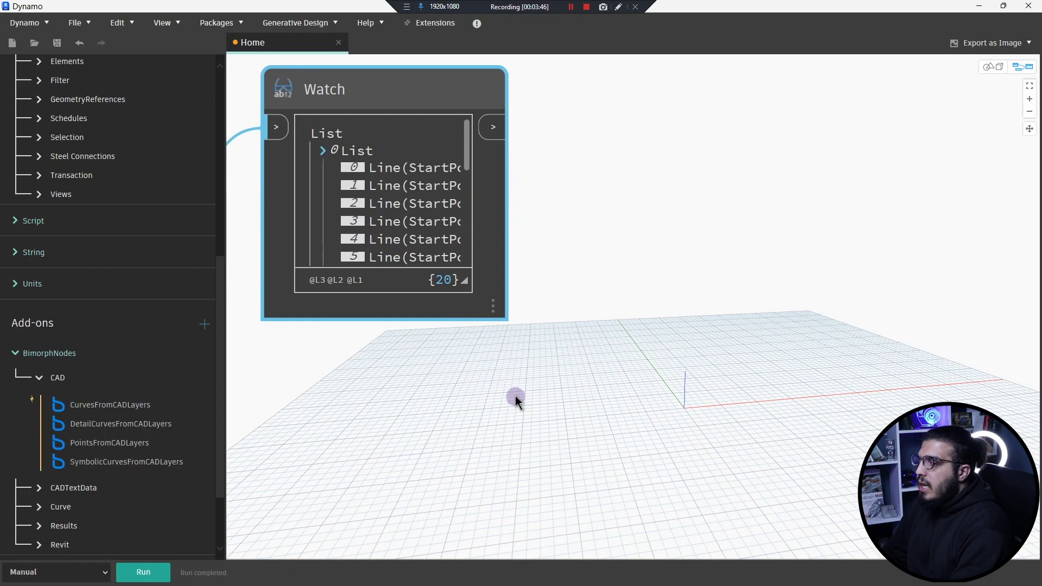
{"action": "scroll", "coordinate": [516, 398], "scroll_direction": "down", "scroll_amount": 6}
{"action": "middle_click_drag", "start_coordinate": [447, 398], "coordinate": [502, 344]}
{"action": "scroll", "coordinate": [371, 379], "scroll_direction": "up", "scroll_amount": 4}
{"action": "scroll", "coordinate": [155, 307], "scroll_direction": "up", "scroll_amount": 10}
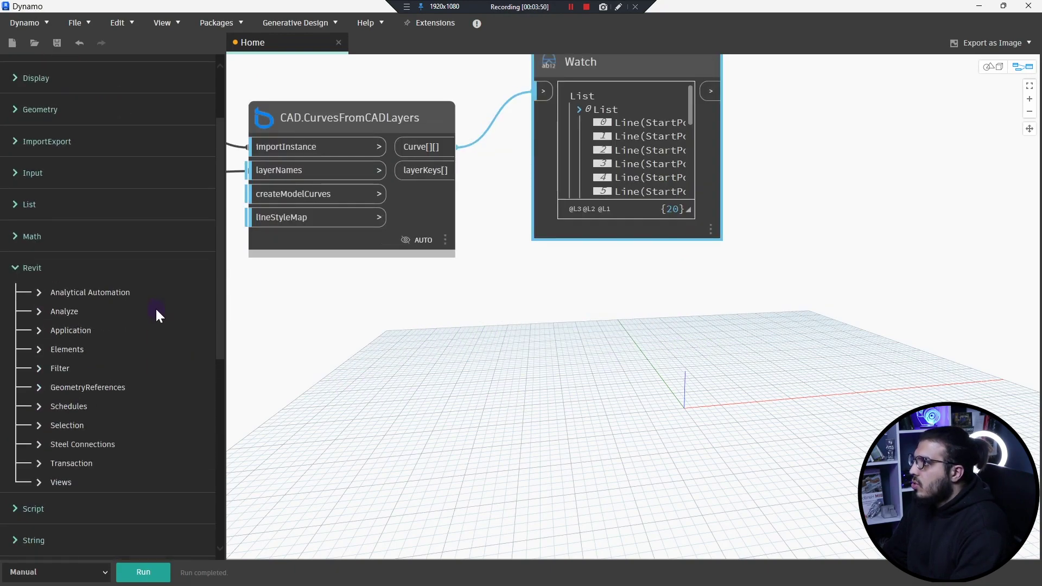
{"action": "left_click", "coordinate": [79, 361]}
{"action": "left_click", "coordinate": [76, 363]}
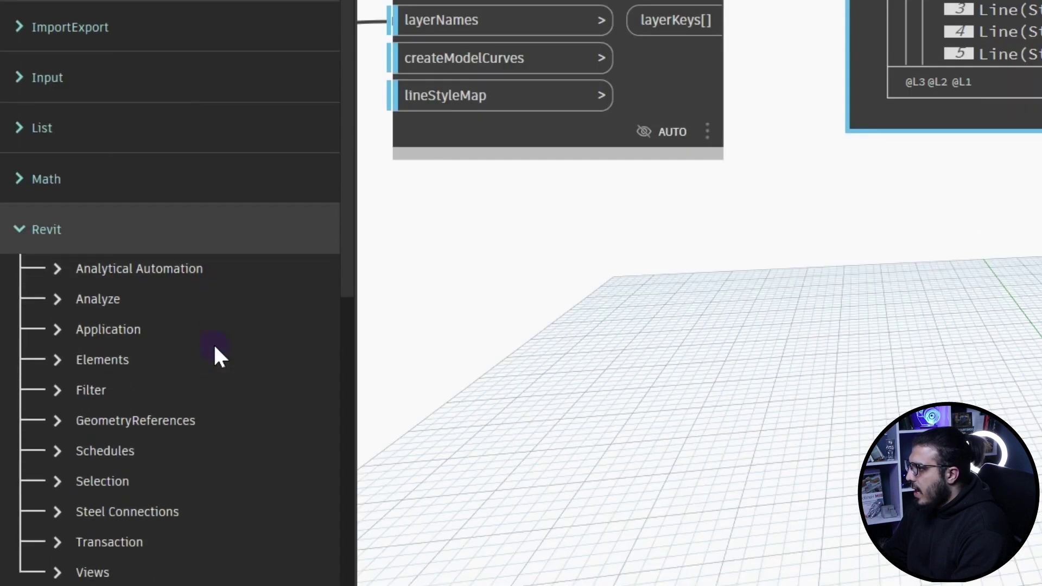
{"action": "left_click", "coordinate": [96, 293]}
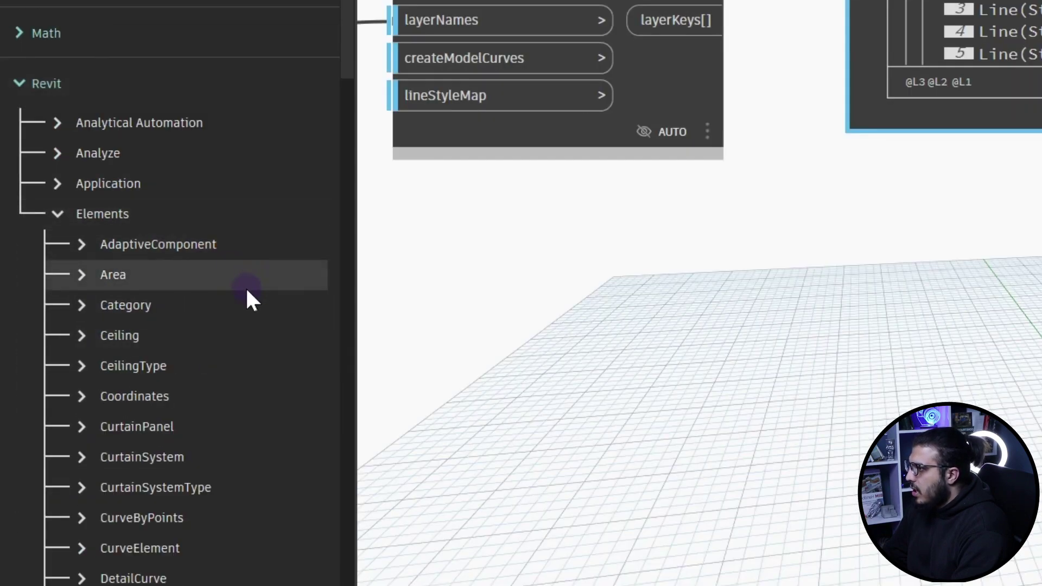
{"action": "scroll", "coordinate": [243, 291], "scroll_direction": "down", "scroll_amount": 10}
{"action": "scroll", "coordinate": [242, 288], "scroll_direction": "down", "scroll_amount": 15}
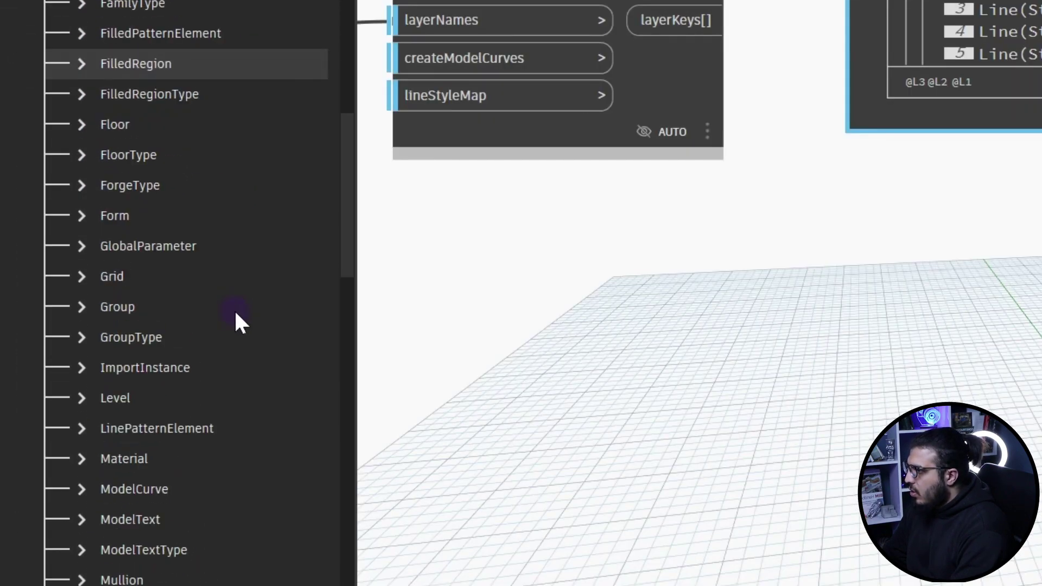
{"action": "left_click", "coordinate": [181, 340]}
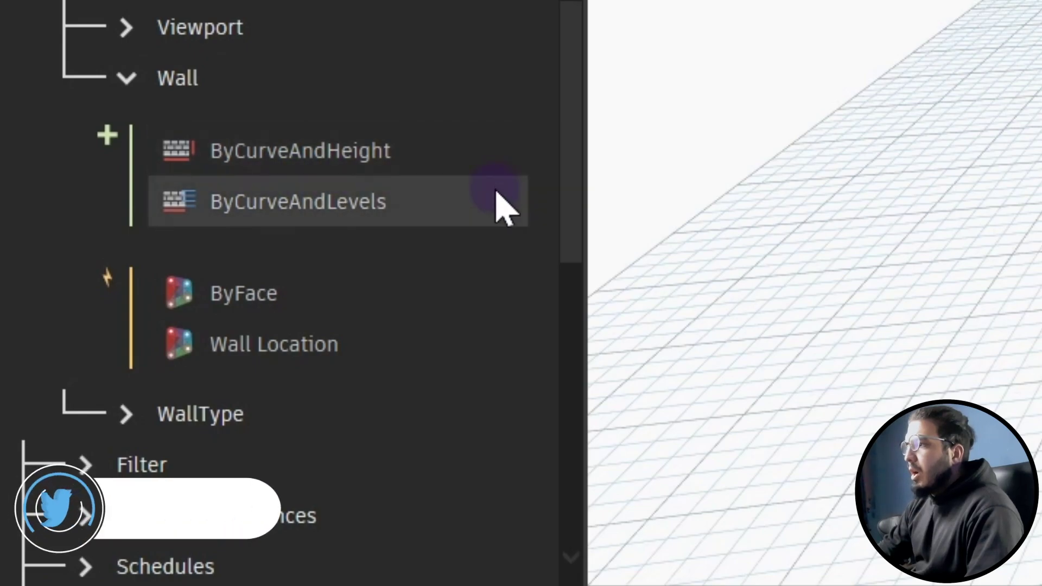
Add Wall.ByCurveAndLevels and feed the Watch node's 20 lines into its curve input
{"action": "mouse_move", "coordinate": [318, 220]}
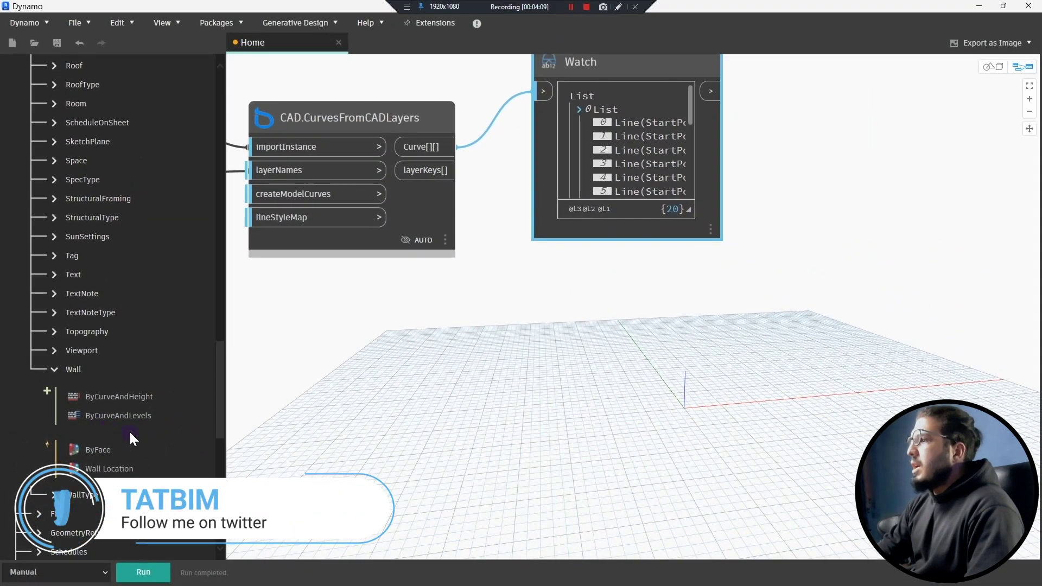
{"action": "left_click", "coordinate": [157, 356]}
{"action": "scroll", "coordinate": [577, 405], "scroll_direction": "down", "scroll_amount": 3}
{"action": "middle_click_drag", "start_coordinate": [675, 395], "coordinate": [501, 418]}
{"action": "left_click_drag", "start_coordinate": [487, 370], "coordinate": [783, 242]}
{"action": "scroll", "coordinate": [624, 266], "scroll_direction": "up", "scroll_amount": 3}
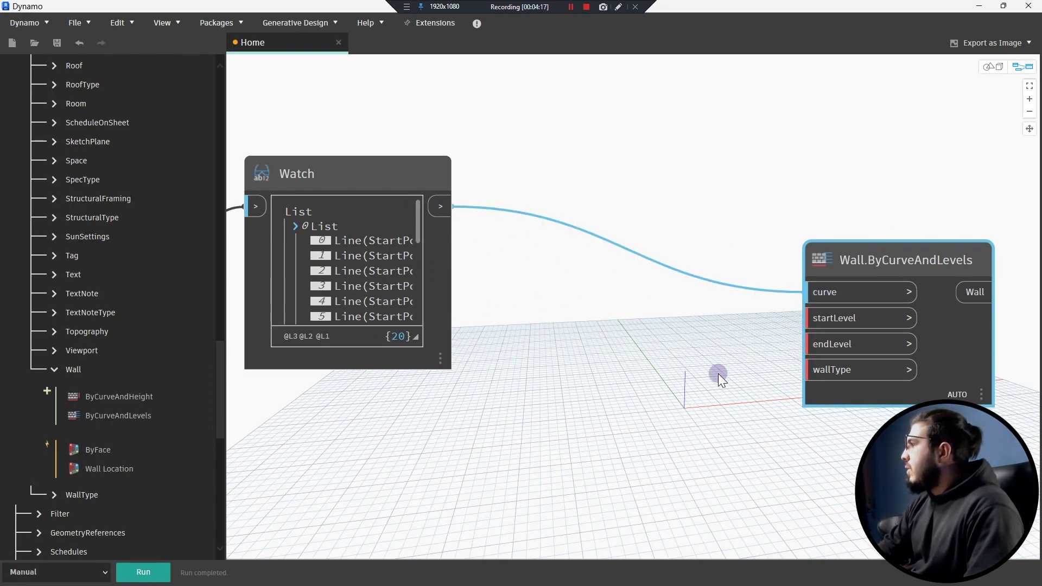
Add a Levels node set to Level 1 and wire it into startLevel
{"action": "middle_click_drag", "start_coordinate": [719, 373], "coordinate": [594, 357]}
{"action": "right_click", "coordinate": [453, 355]}
{"action": "type", "text": "l"}
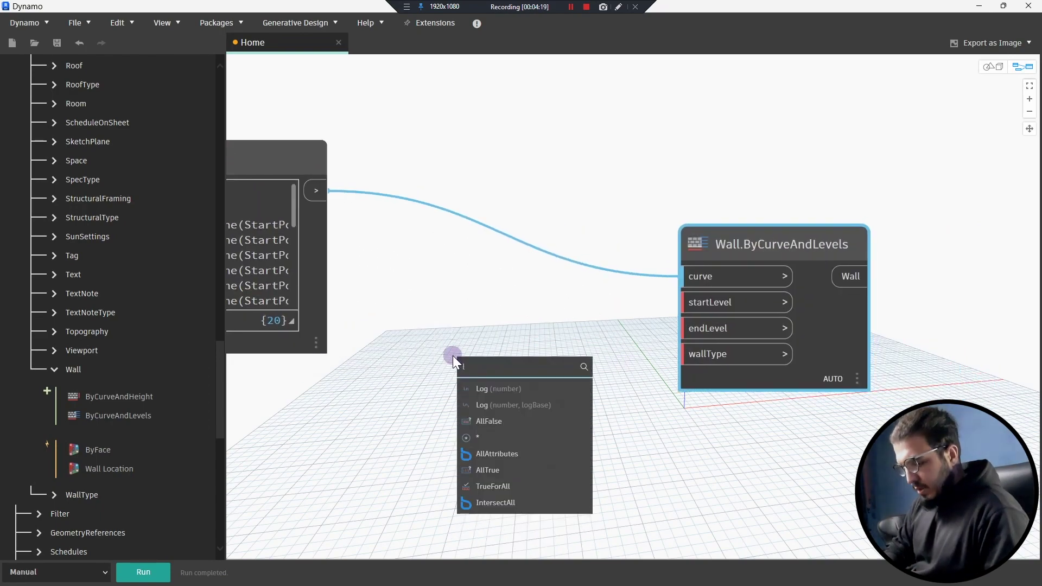
{"action": "type", "text": "eve"}
{"action": "key", "text": "Return"}
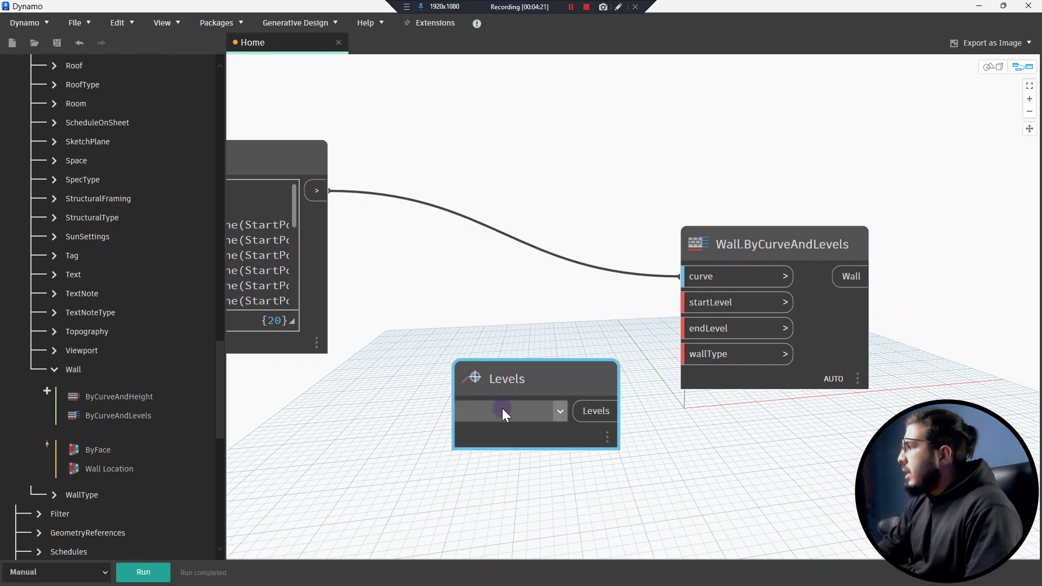
{"action": "left_click", "coordinate": [504, 411]}
{"action": "left_click", "coordinate": [513, 432]}
{"action": "left_click_drag", "start_coordinate": [596, 411], "coordinate": [719, 312]}
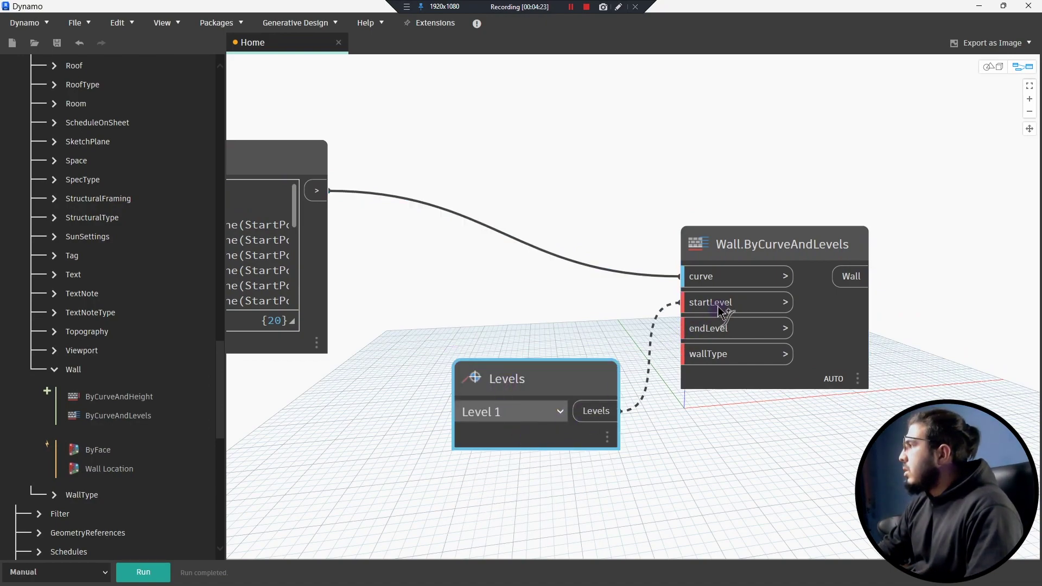
{"action": "left_click_drag", "start_coordinate": [542, 386], "coordinate": [493, 294]}
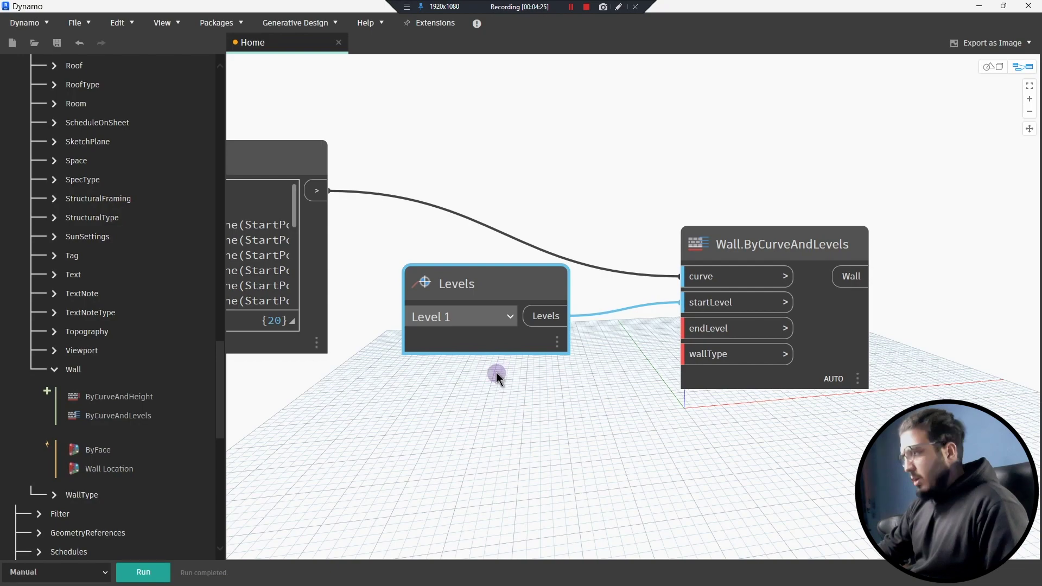
Duplicate the Levels node, set it to Level 2, wire it into endLevel, and tidy the nodes
{"action": "key", "text": "ctrl+c"}
{"action": "key", "text": "ctrl+v"}
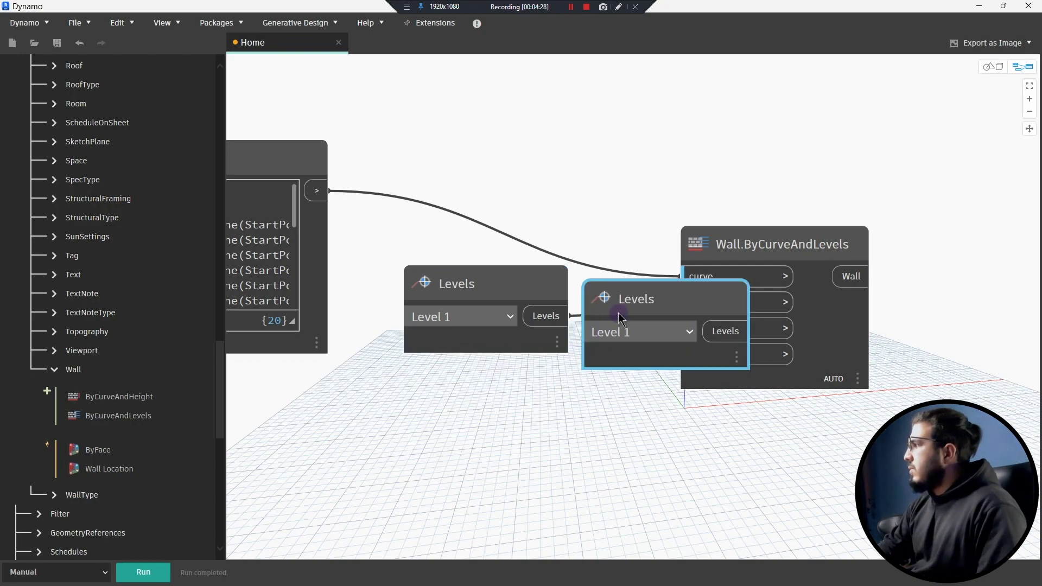
{"action": "left_click_drag", "start_coordinate": [618, 310], "coordinate": [455, 378]}
{"action": "left_click", "coordinate": [475, 403]}
{"action": "left_click", "coordinate": [335, 490]}
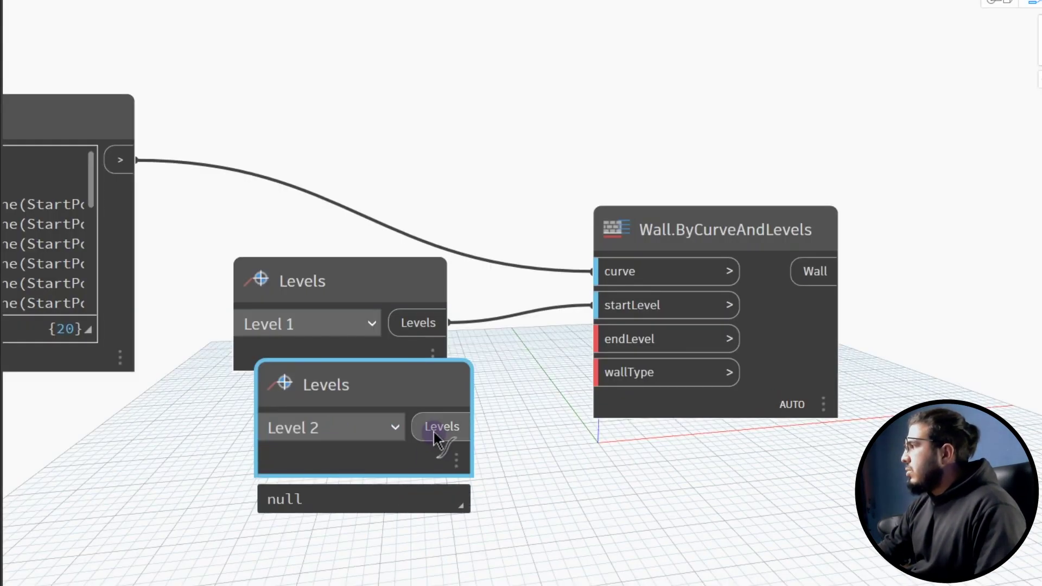
{"action": "left_click_drag", "start_coordinate": [434, 432], "coordinate": [636, 344]}
{"action": "left_click_drag", "start_coordinate": [367, 272], "coordinate": [377, 210]}
{"action": "left_click_drag", "start_coordinate": [677, 239], "coordinate": [740, 92]}
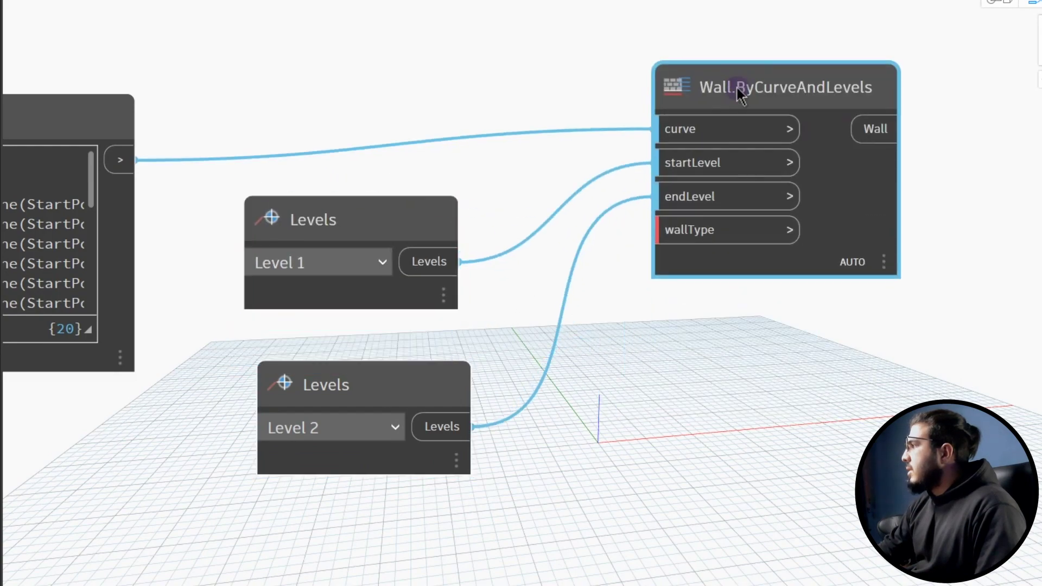
{"action": "left_click_drag", "start_coordinate": [376, 221], "coordinate": [402, 204]}
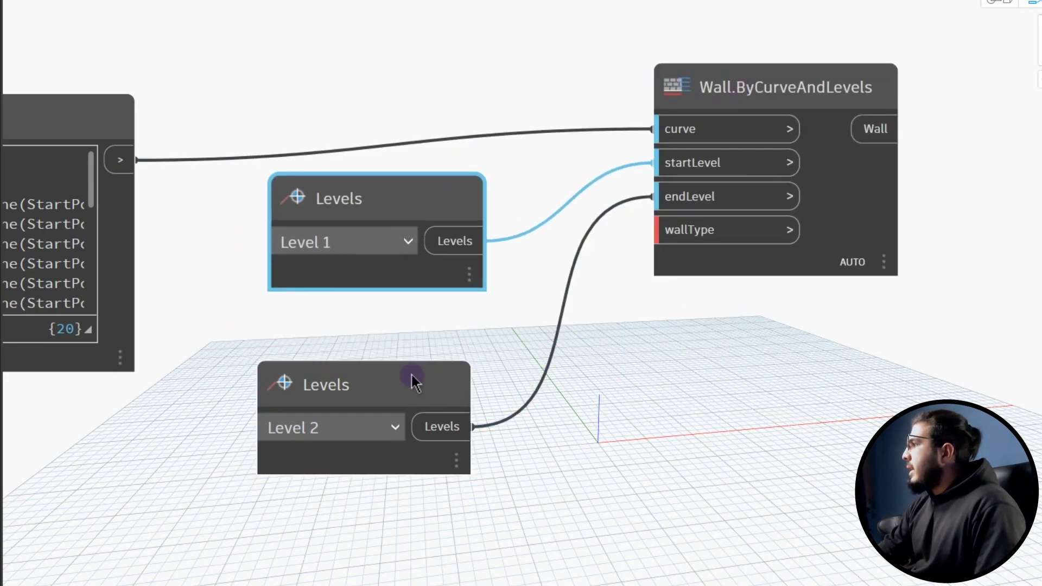
{"action": "left_click_drag", "start_coordinate": [411, 376], "coordinate": [428, 318]}
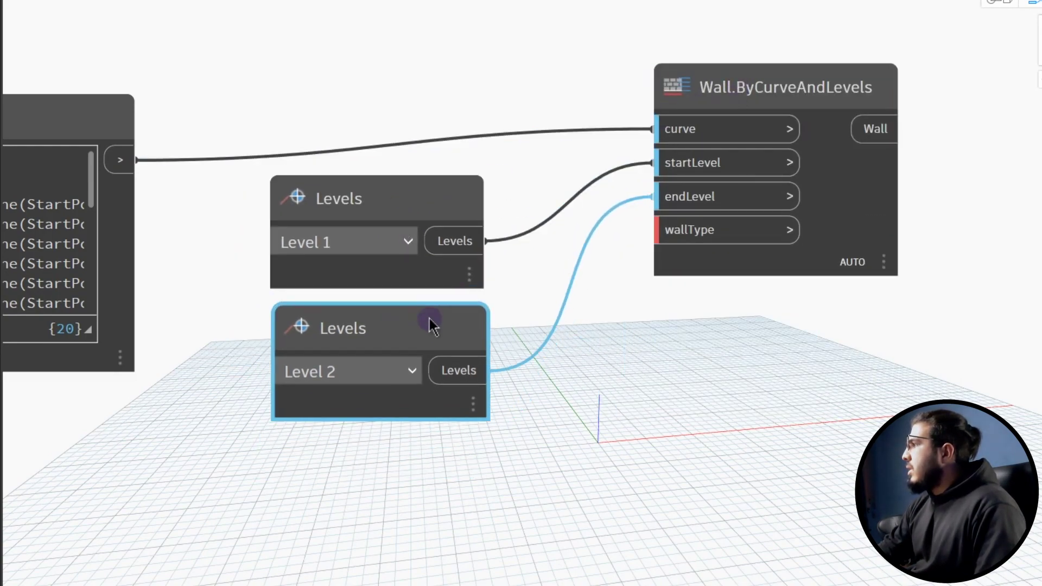
Add a Wall Types node via the 'wall typ' search and choose Interior - Blockwork 190
{"action": "right_click", "coordinate": [191, 495]}
{"action": "type", "text": "wall typ"}
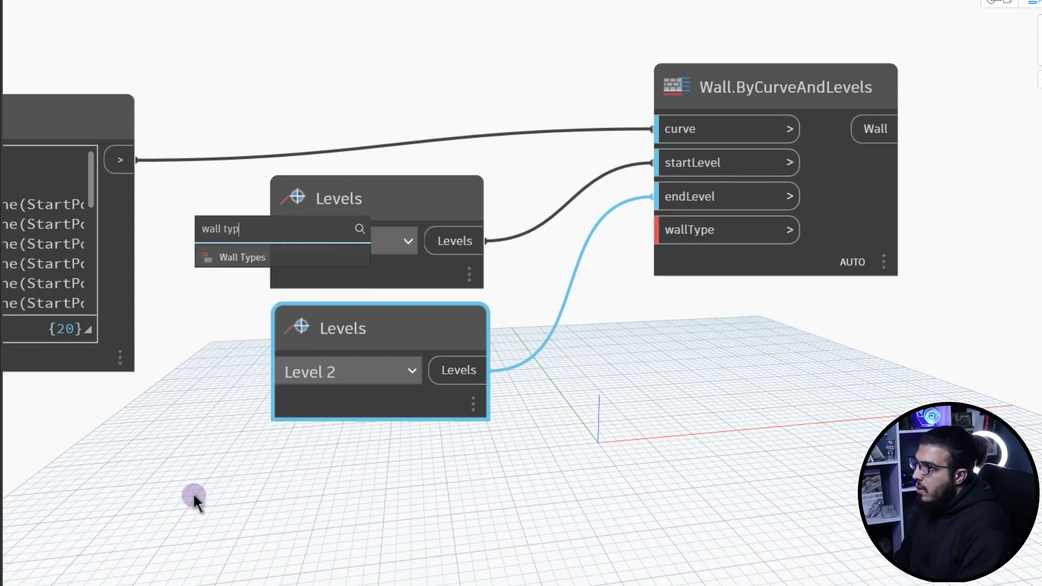
{"action": "key", "text": "Return"}
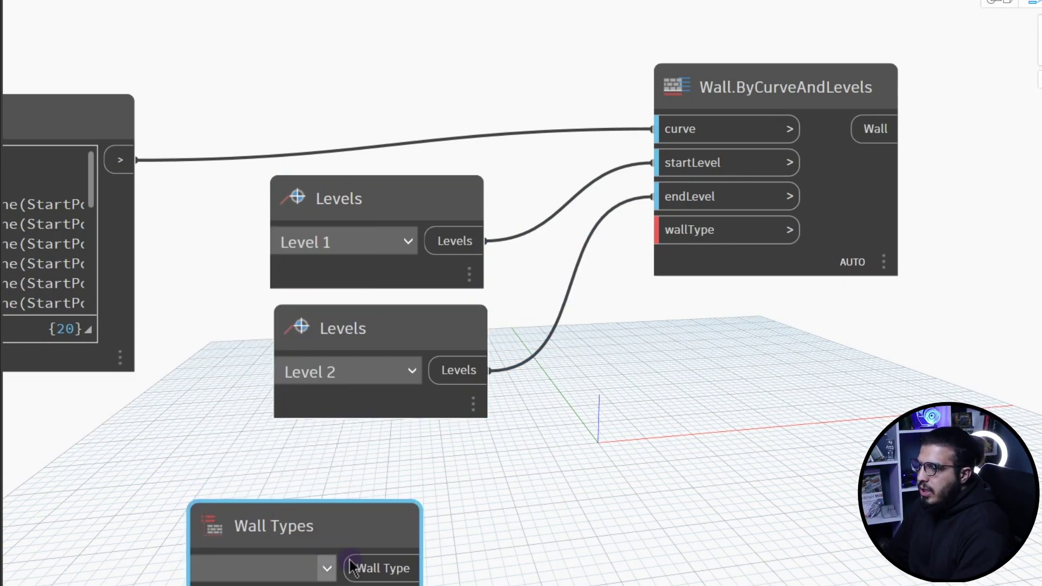
{"action": "scroll", "coordinate": [498, 559], "scroll_direction": "down", "scroll_amount": 2}
{"action": "left_click", "coordinate": [223, 421]}
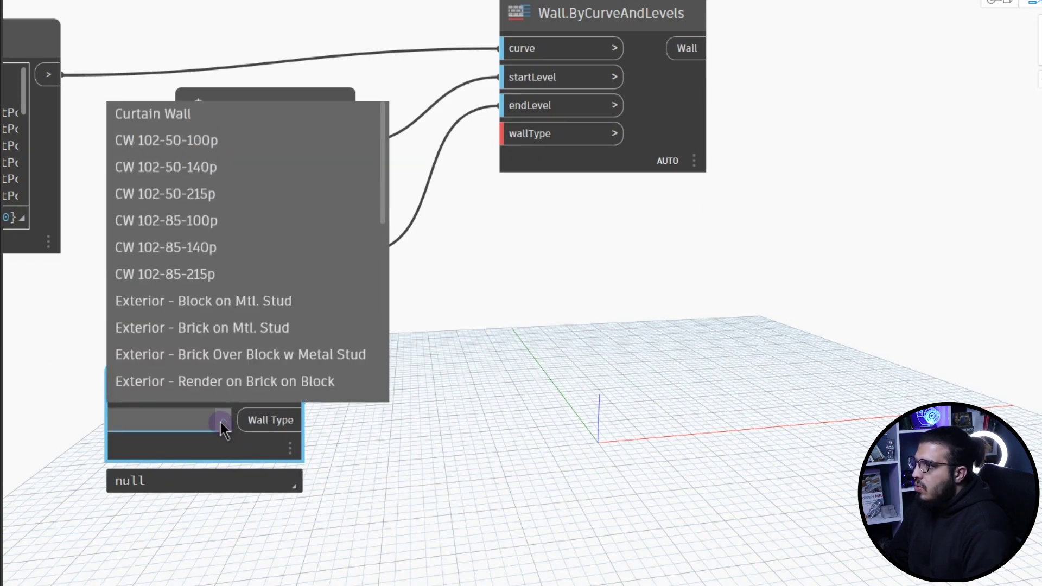
{"action": "scroll", "coordinate": [204, 316], "scroll_direction": "down", "scroll_amount": 5}
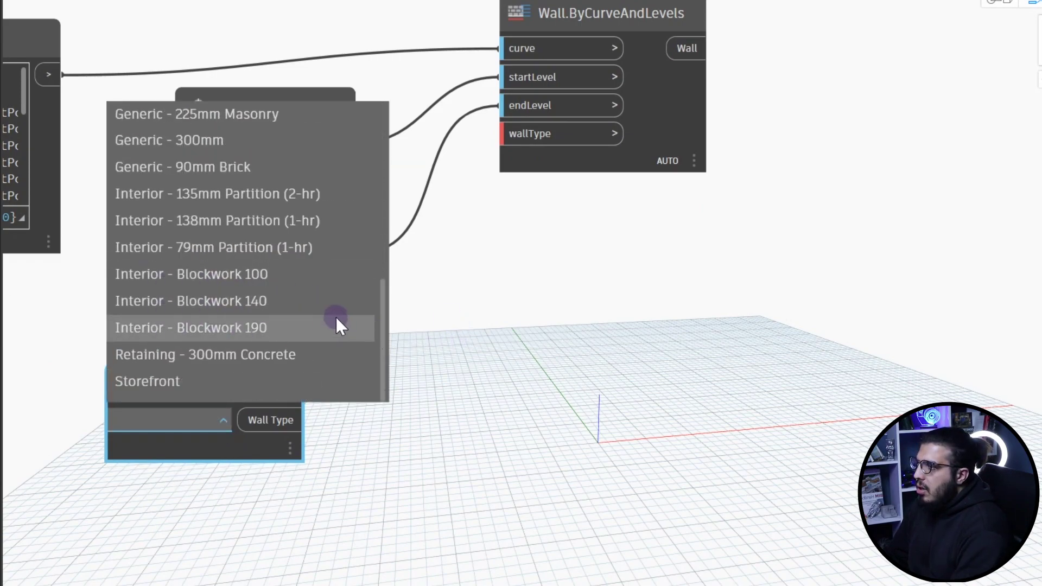
{"action": "left_click", "coordinate": [273, 332]}
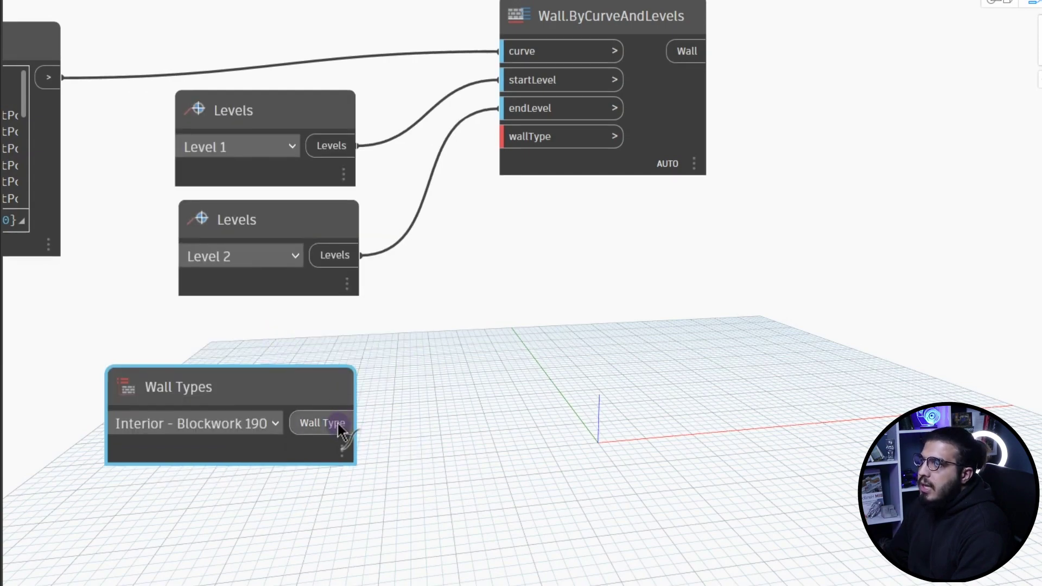
Wire the wall type into wallType, then run the graph to build walls along the CAD lines
{"action": "left_click", "coordinate": [562, 146]}
{"action": "scroll", "coordinate": [640, 318], "scroll_direction": "down", "scroll_amount": 7}
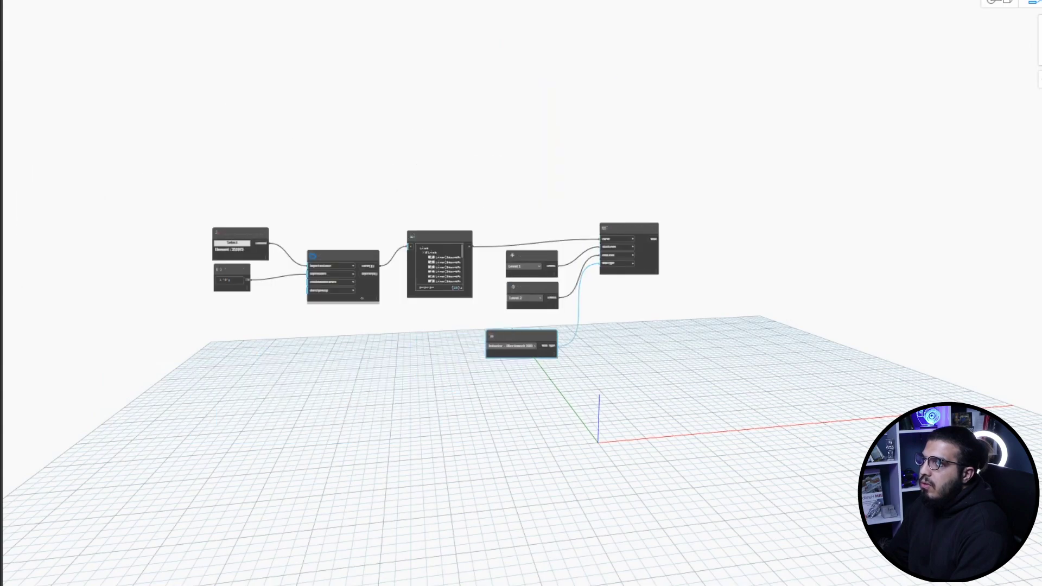
{"action": "left_click_drag", "start_coordinate": [711, 6], "coordinate": [848, 72]}
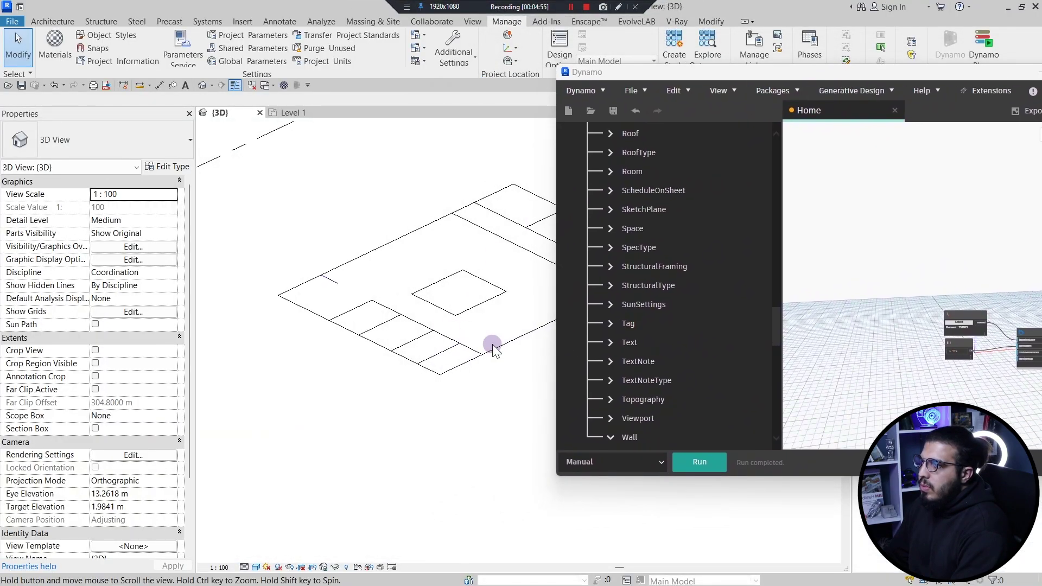
{"action": "middle_click_drag", "start_coordinate": [491, 344], "coordinate": [423, 373]}
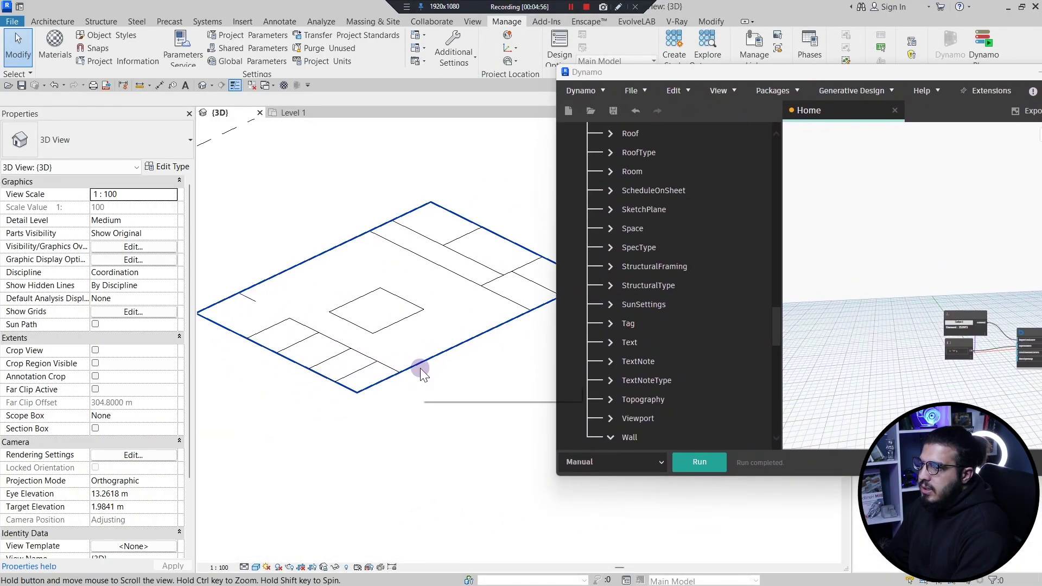
{"action": "left_click", "coordinate": [699, 462]}
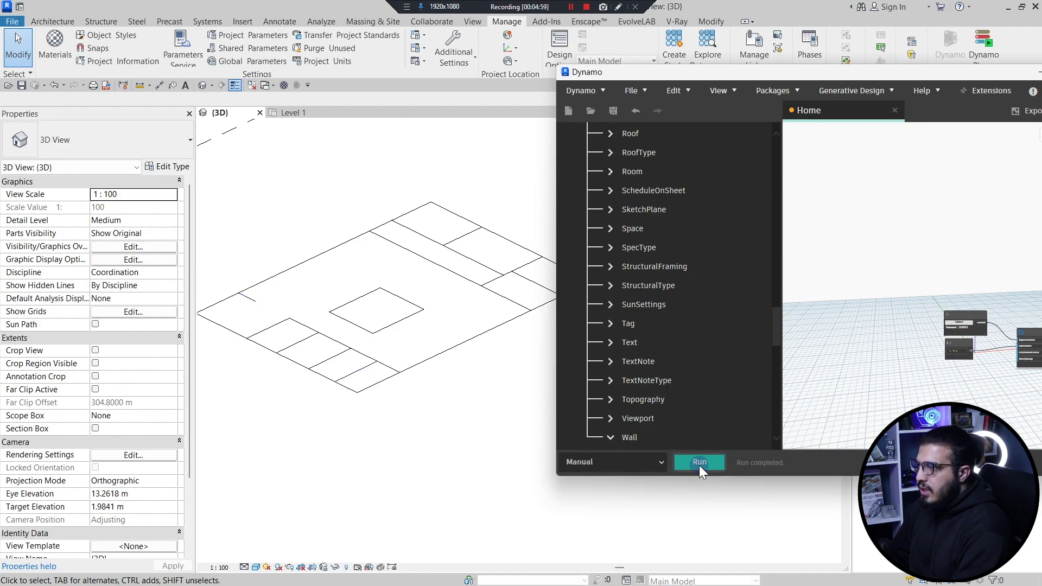